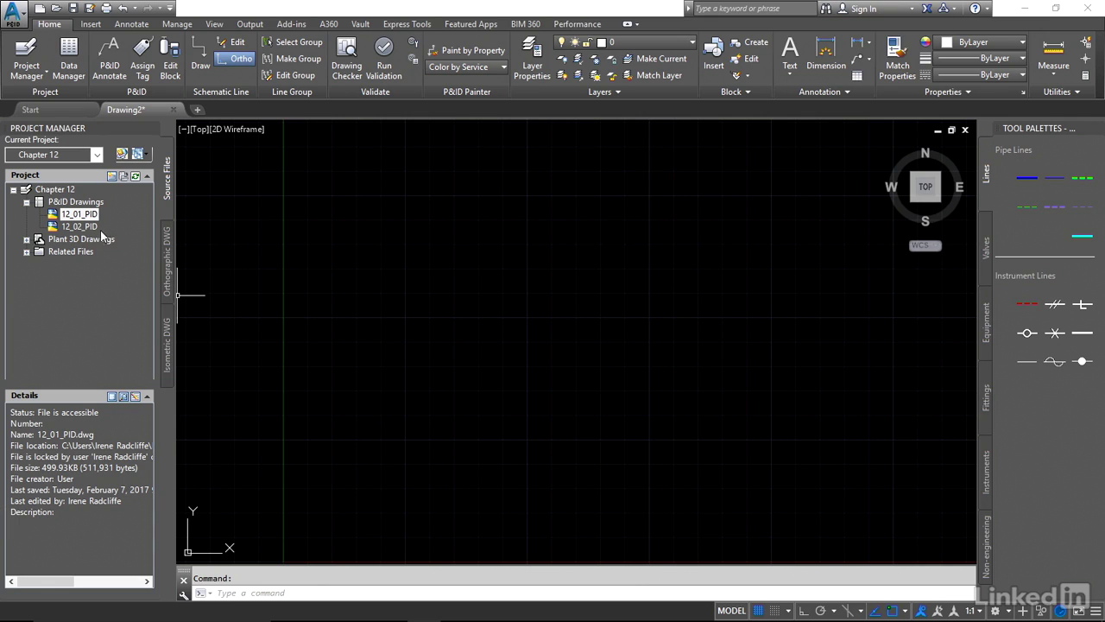
Step: Open the Chapter 12 project's Reports settings and preview the Equipment List report
{"action": "left_click", "coordinate": [62, 192]}
{"action": "right_click", "coordinate": [62, 194]}
{"action": "left_click", "coordinate": [88, 347]}
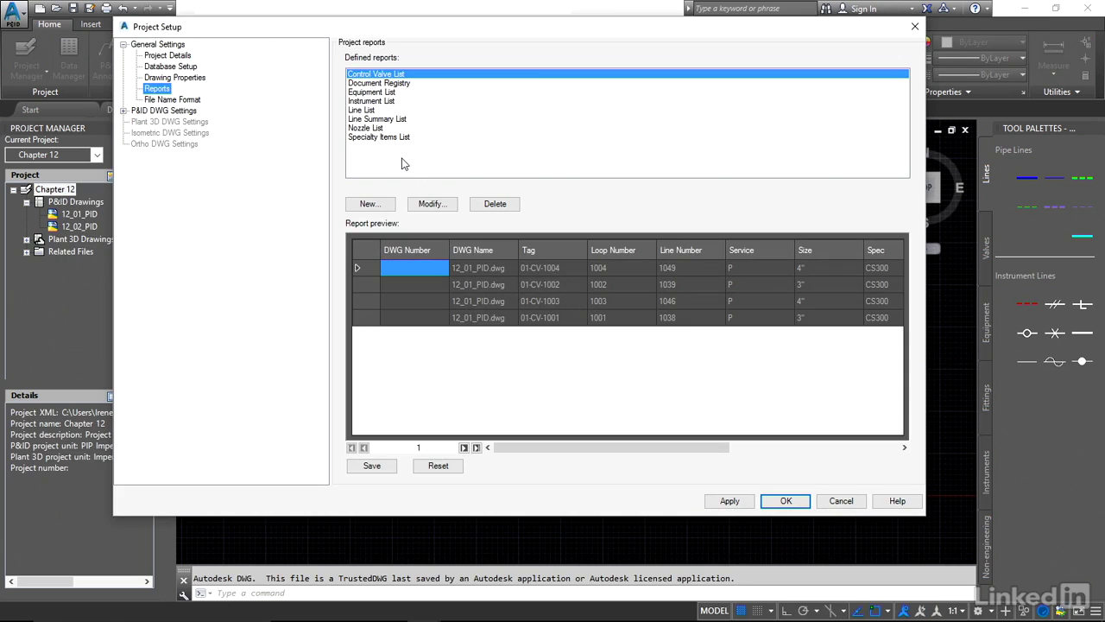
{"action": "left_click", "coordinate": [379, 92]}
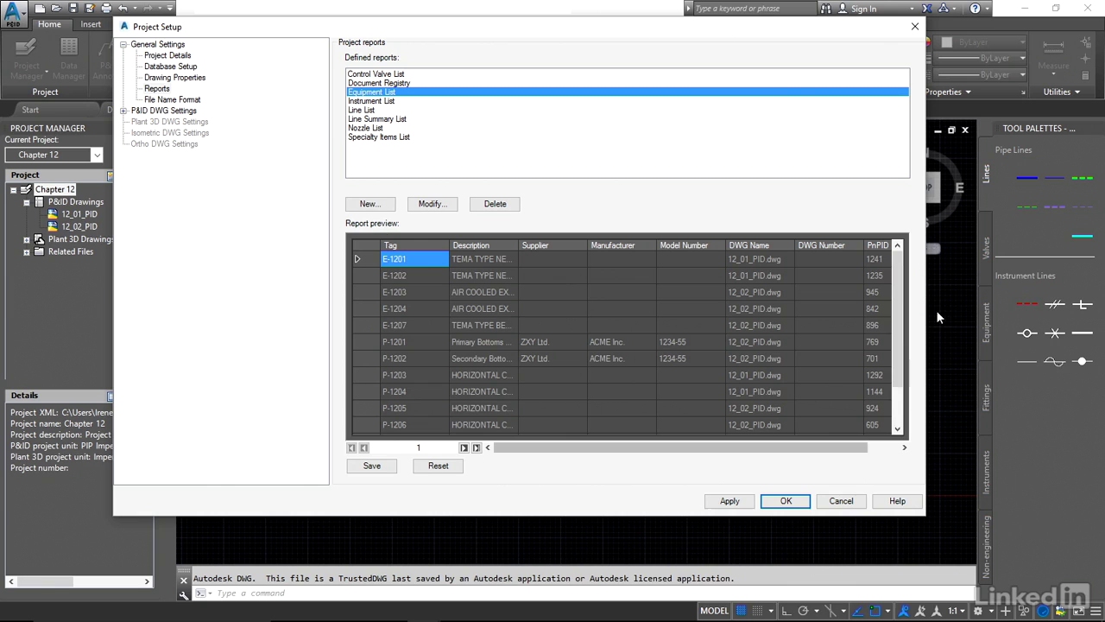
{"action": "scroll", "coordinate": [906, 329], "scroll_direction": "down", "scroll_amount": 1}
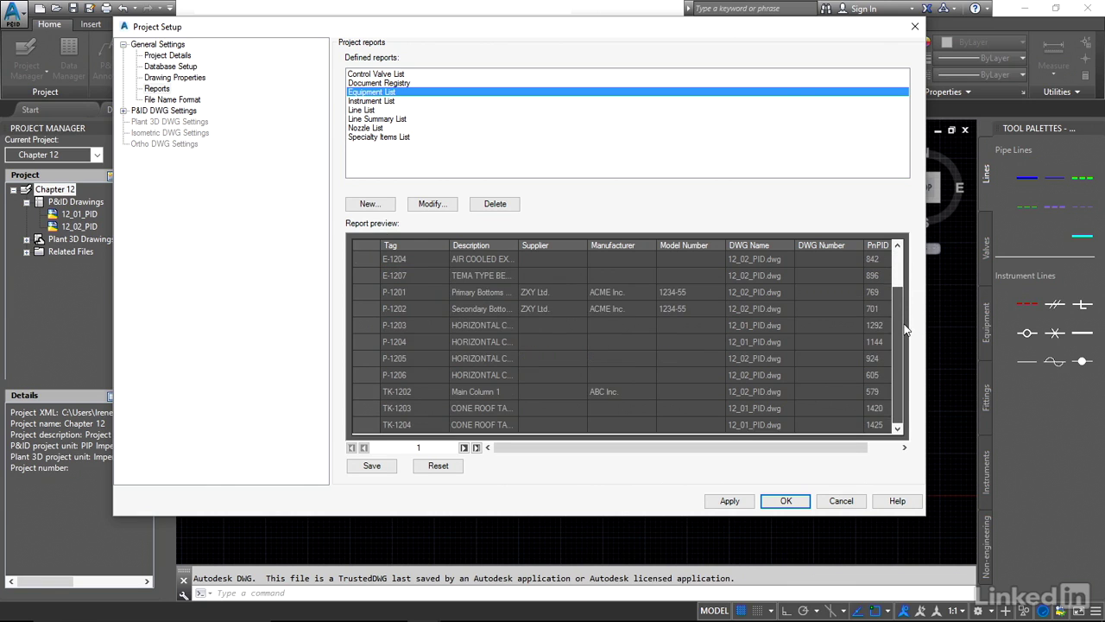
{"action": "scroll", "coordinate": [899, 285], "scroll_direction": "up", "scroll_amount": 1}
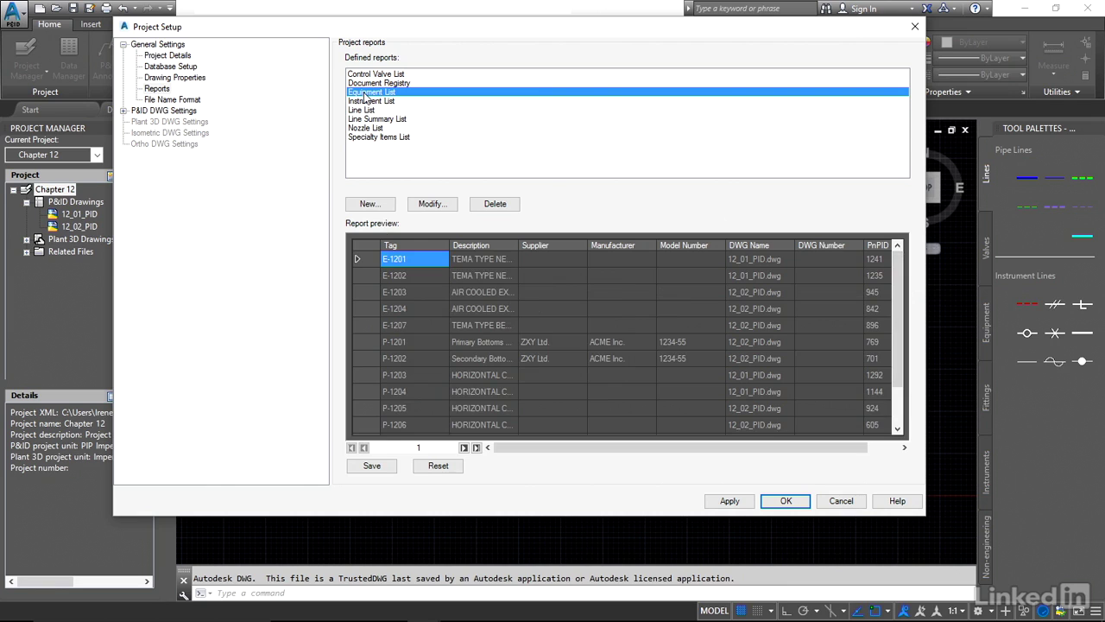
Step: Create a new report from Equipment List and name it 'Pump List'
{"action": "left_click", "coordinate": [373, 205]}
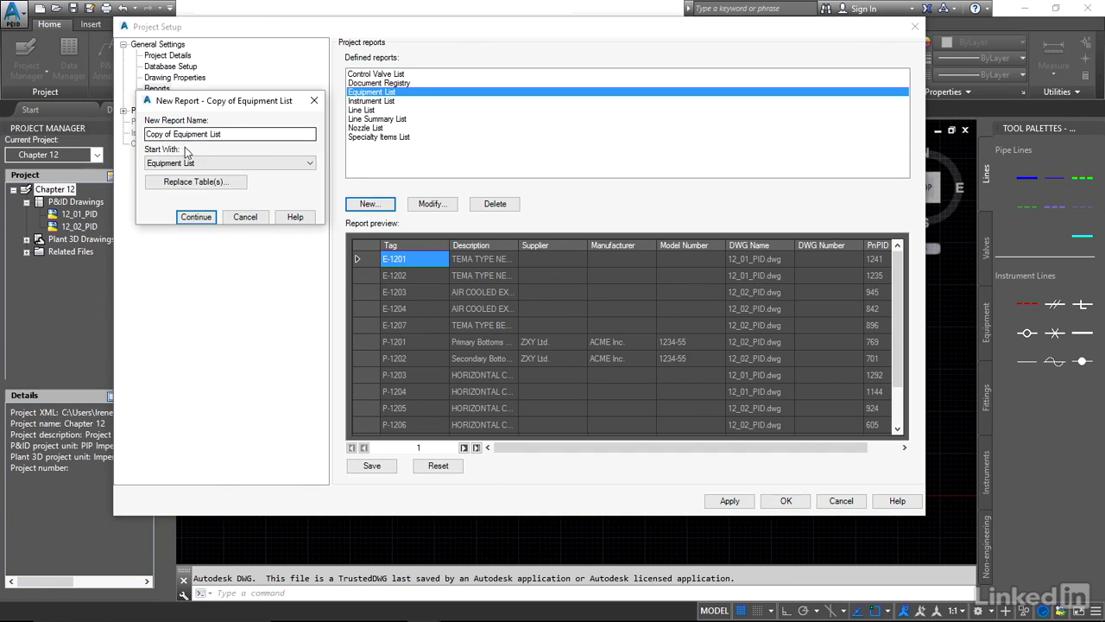
{"action": "left_click_drag", "start_coordinate": [207, 134], "coordinate": [156, 128]}
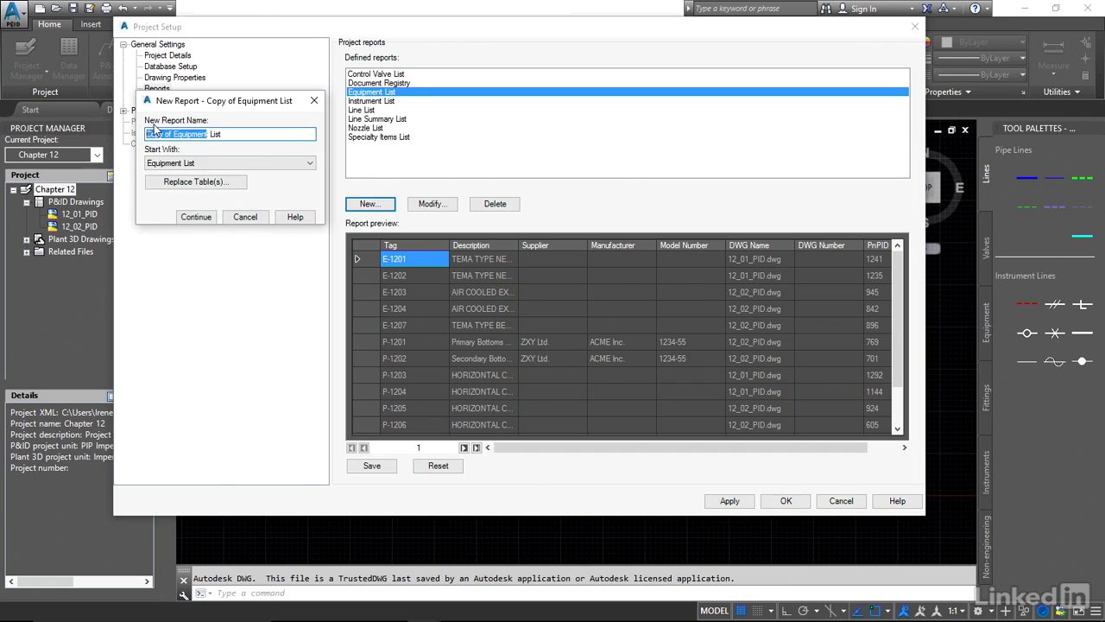
{"action": "type", "text": "Pumpt"}
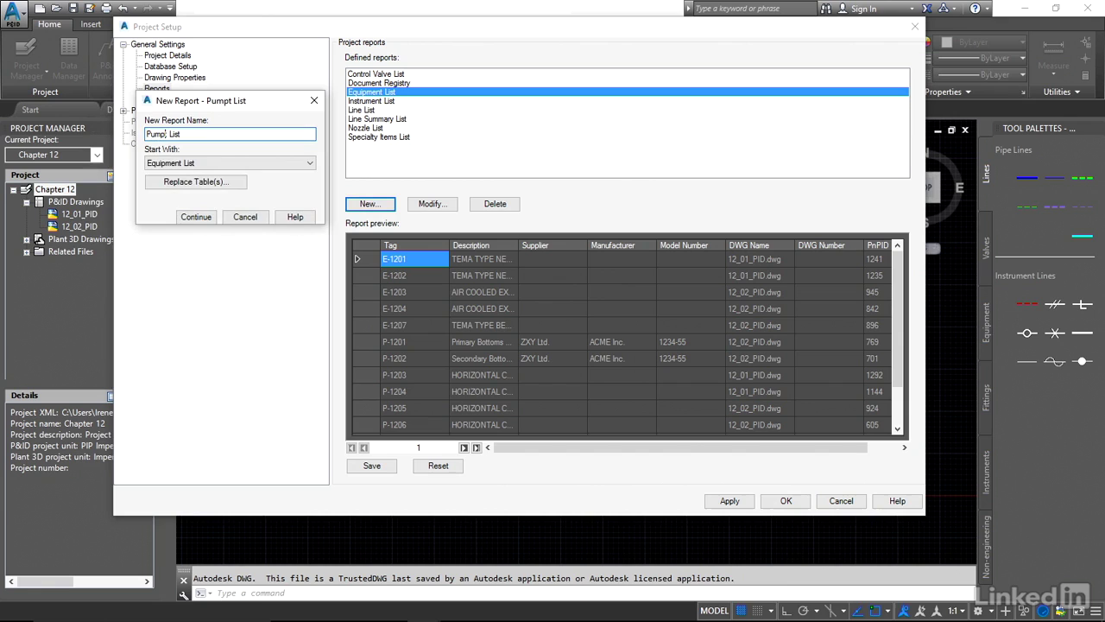
{"action": "key", "text": "BackSpace"}
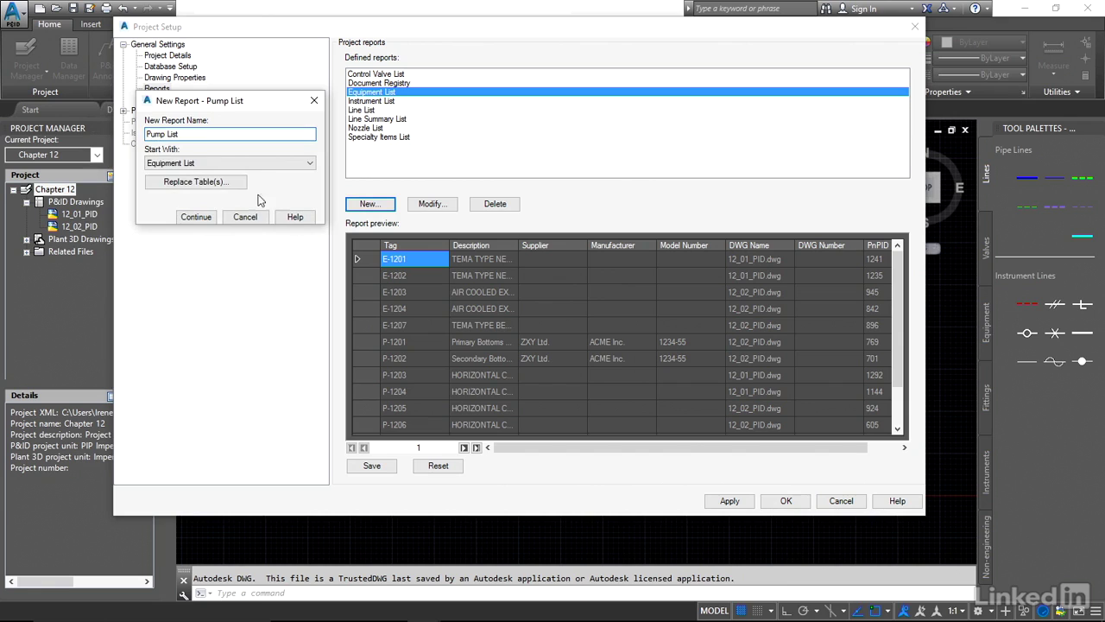
Step: Replace the report's Equipment table with the Pumps table
{"action": "left_click", "coordinate": [196, 184]}
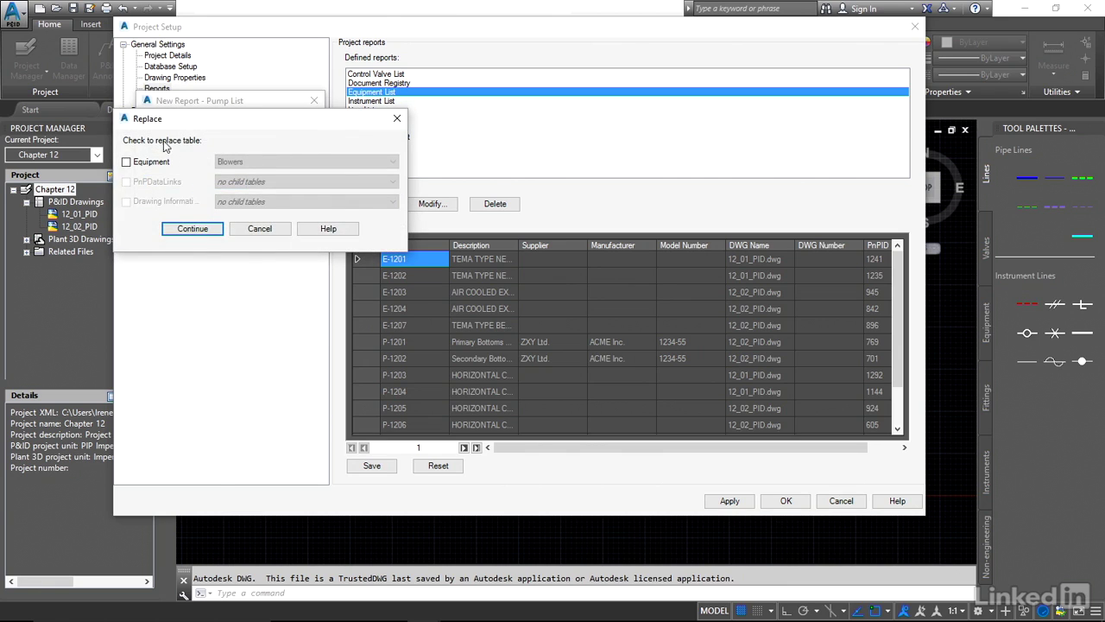
{"action": "left_click", "coordinate": [126, 162]}
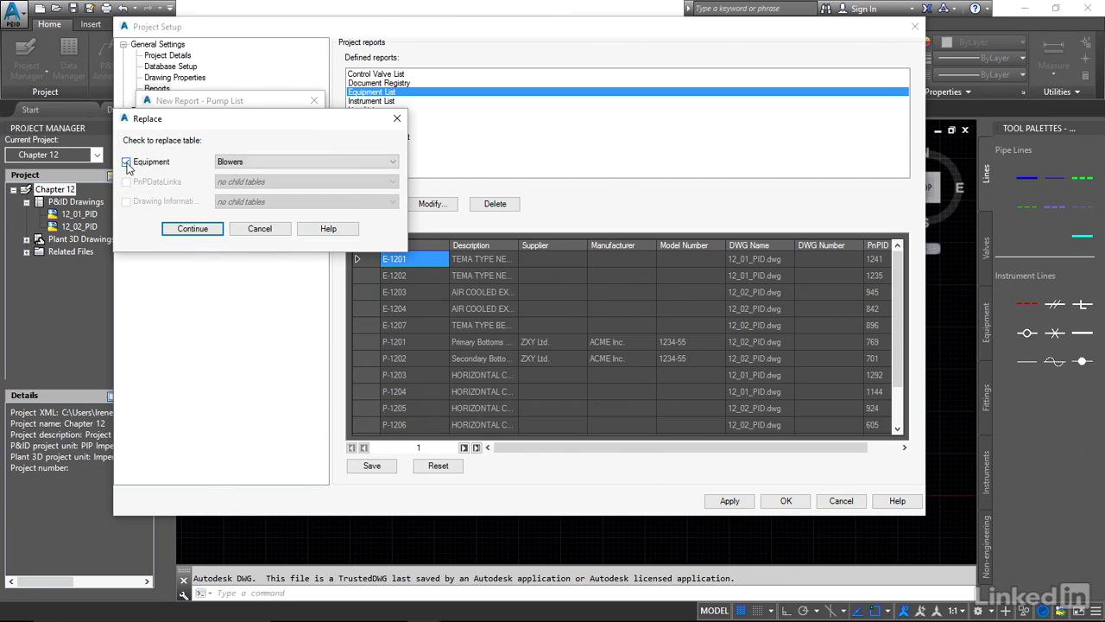
{"action": "left_click", "coordinate": [393, 162]}
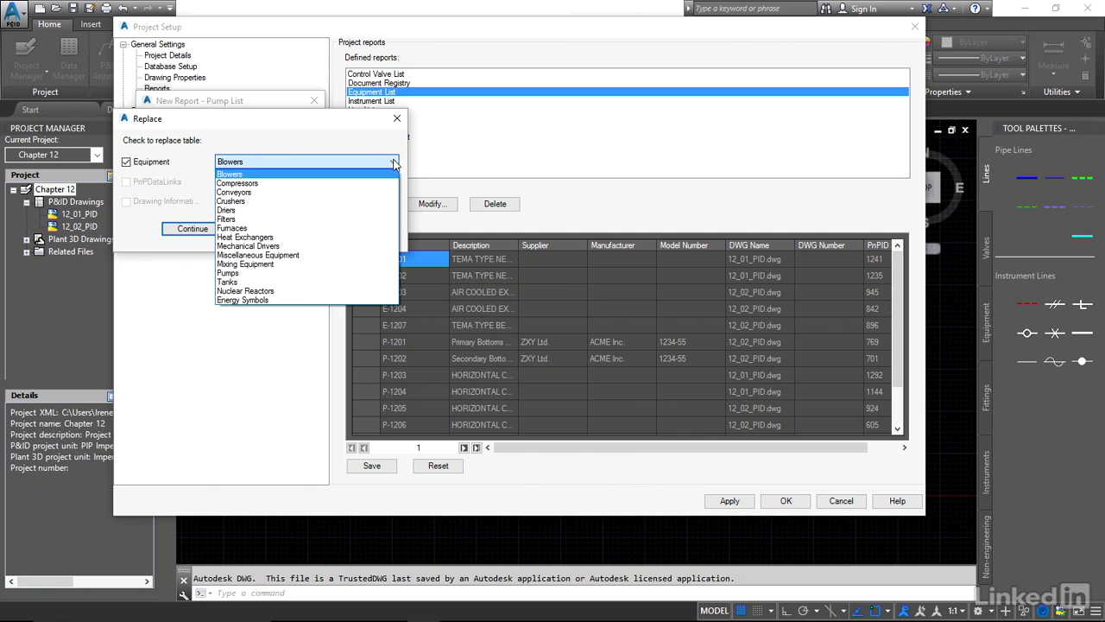
{"action": "left_click", "coordinate": [231, 275]}
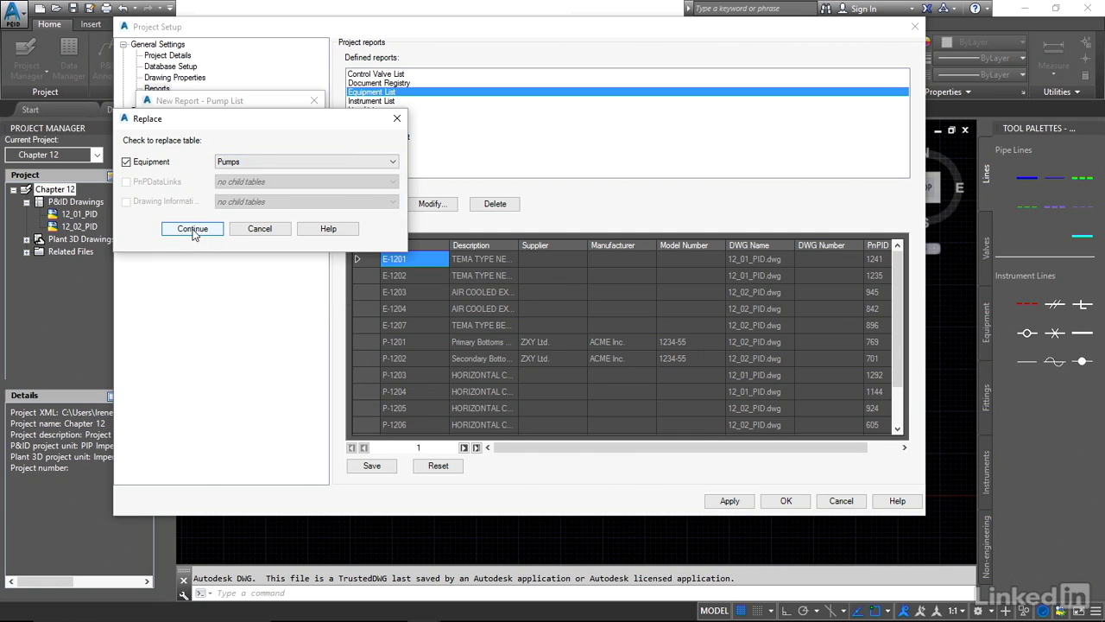
{"action": "left_click", "coordinate": [193, 229]}
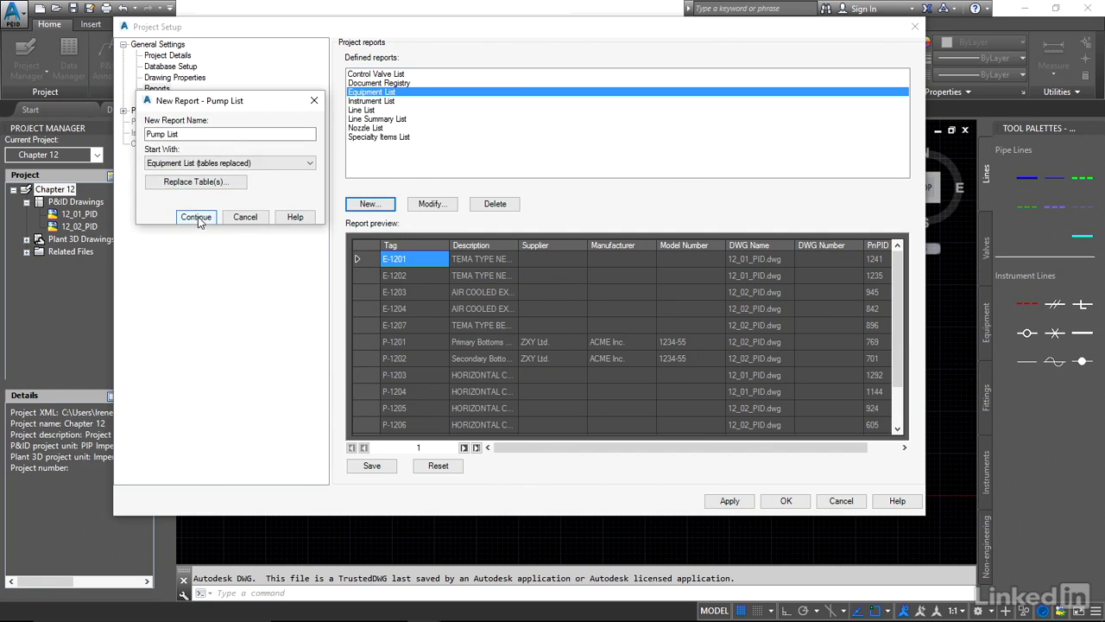
Step: Under P&ID Object Properties > Pumps, check the Type and Comment properties
{"action": "left_click", "coordinate": [196, 217]}
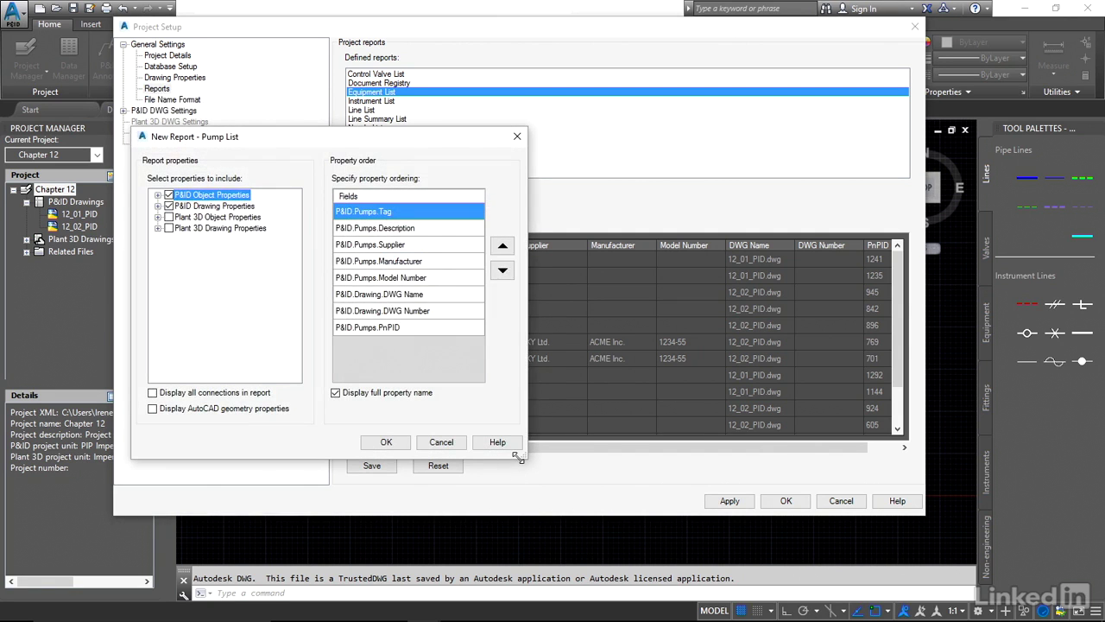
{"action": "left_click_drag", "start_coordinate": [526, 458], "coordinate": [638, 511]}
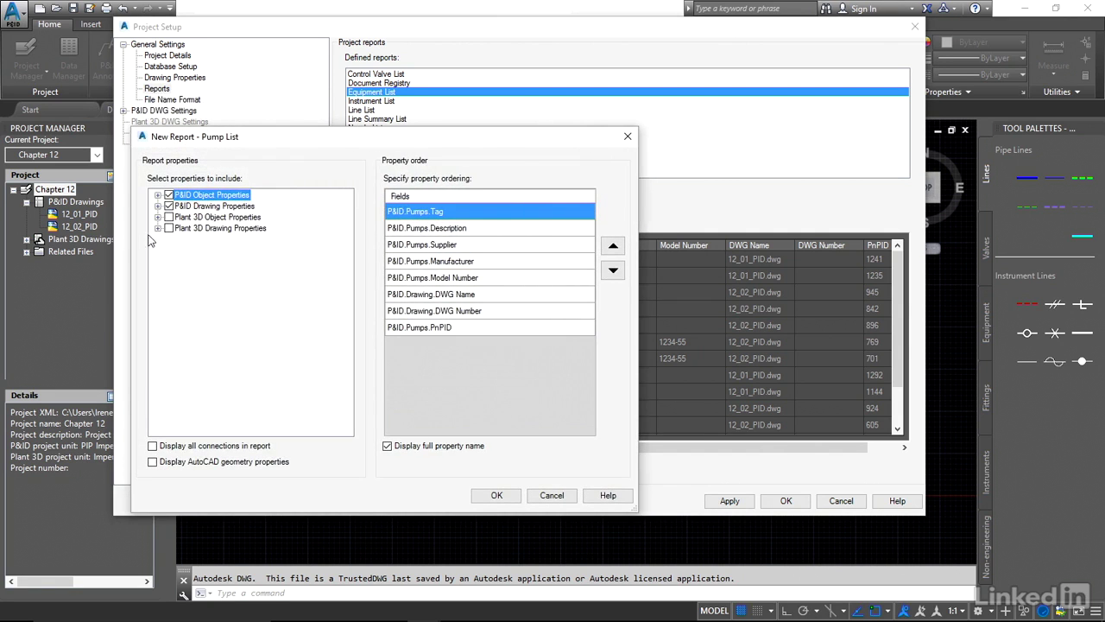
{"action": "left_click", "coordinate": [157, 205]}
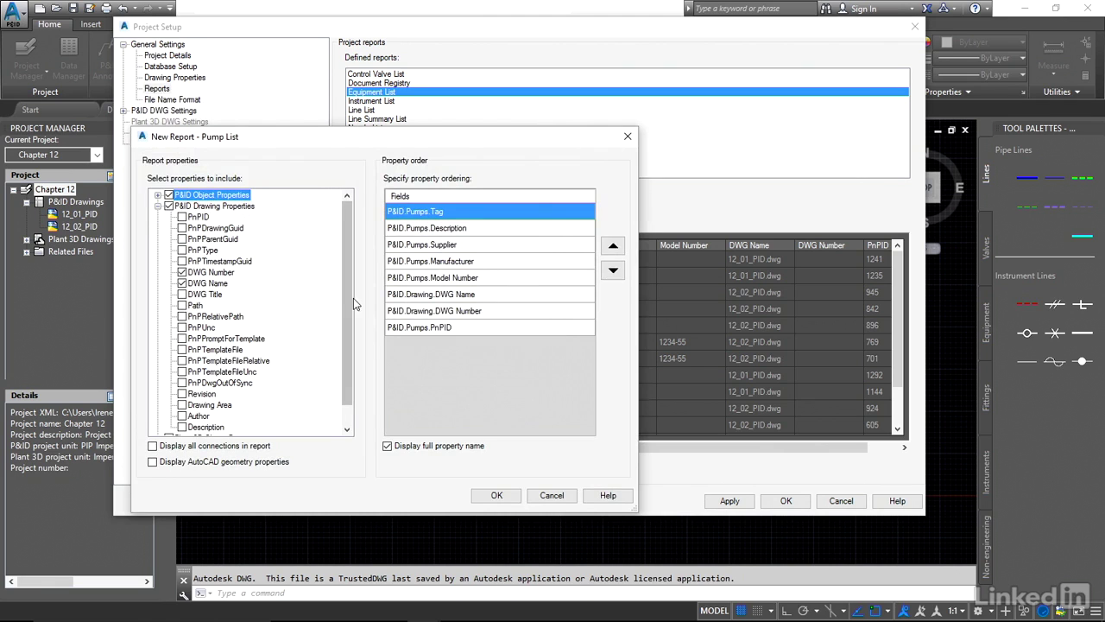
{"action": "mouse_move", "coordinate": [347, 302]}
{"action": "left_mouse_down"}
{"action": "mouse_move", "coordinate": [349, 326]}
{"action": "mouse_move", "coordinate": [349, 305]}
{"action": "left_mouse_up"}
{"action": "left_click", "coordinate": [157, 205]}
{"action": "left_click", "coordinate": [157, 195]}
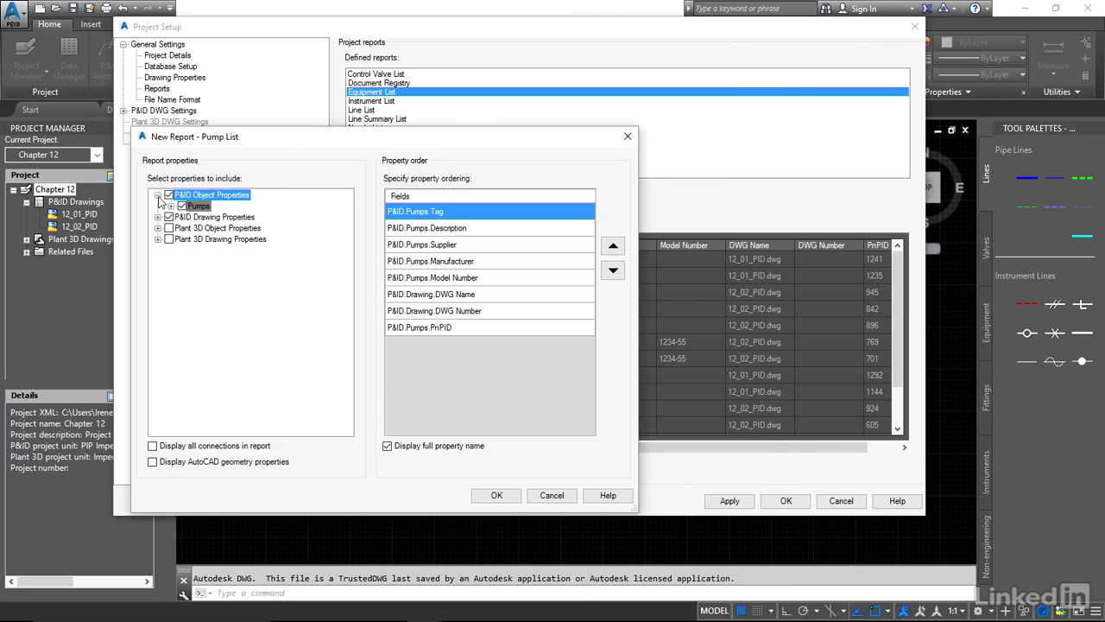
{"action": "left_click", "coordinate": [172, 206]}
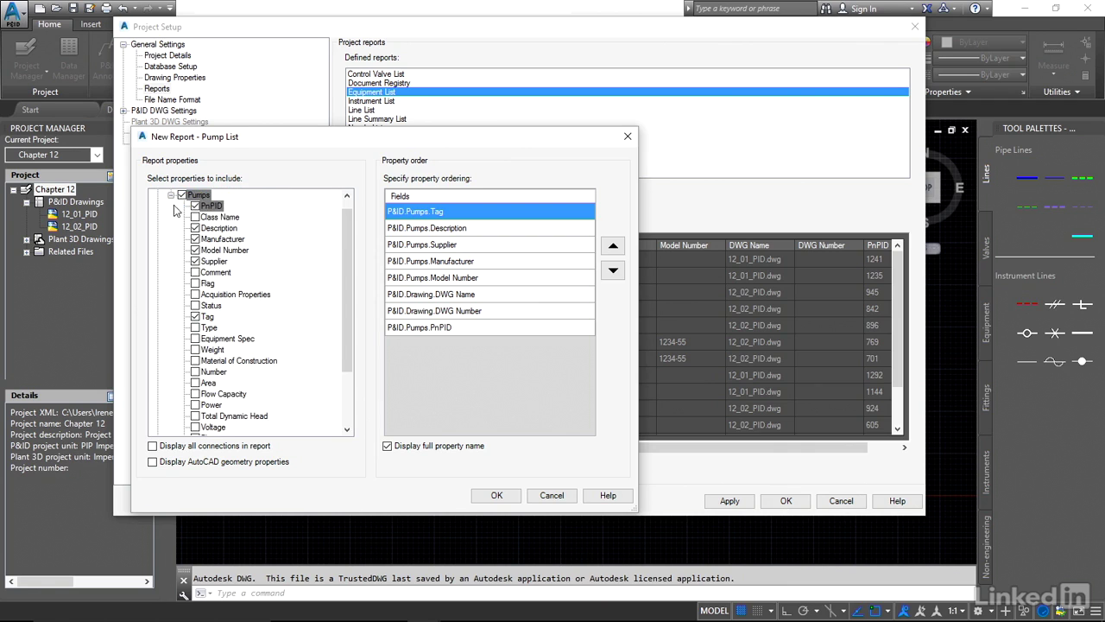
{"action": "mouse_move", "coordinate": [345, 235]}
{"action": "left_mouse_down"}
{"action": "mouse_move", "coordinate": [345, 293]}
{"action": "mouse_move", "coordinate": [345, 217]}
{"action": "left_mouse_up"}
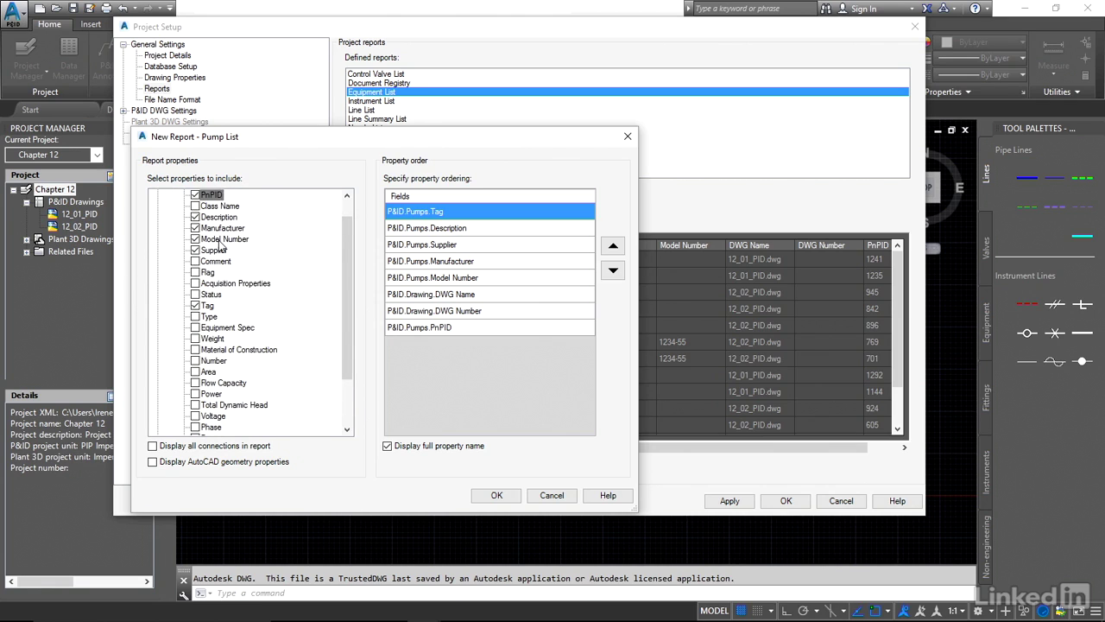
{"action": "left_click", "coordinate": [196, 317]}
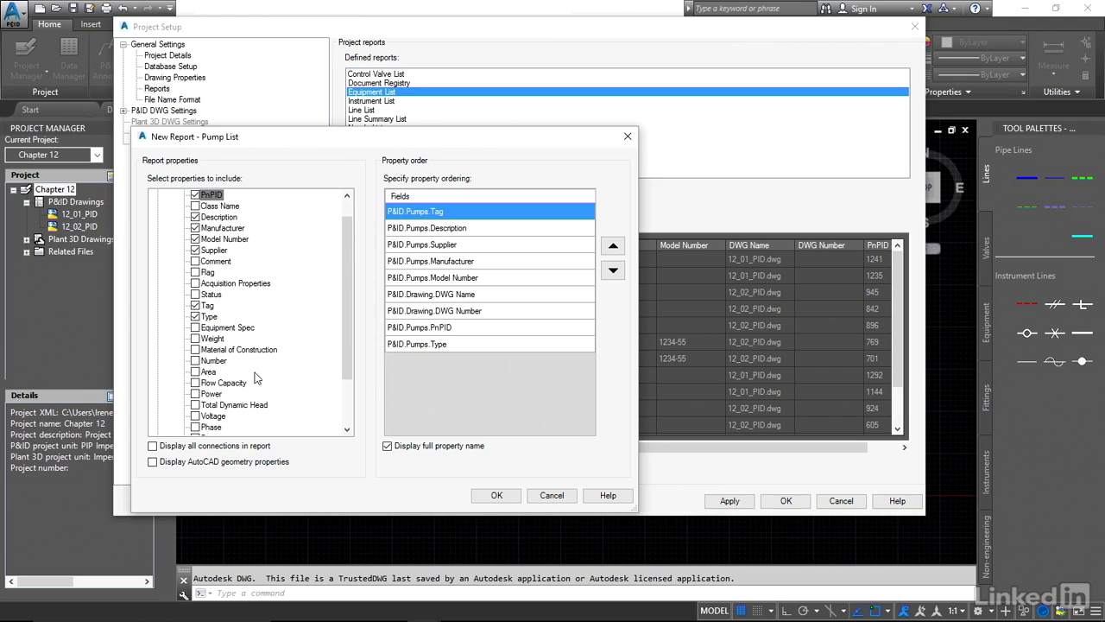
{"action": "left_click", "coordinate": [195, 260]}
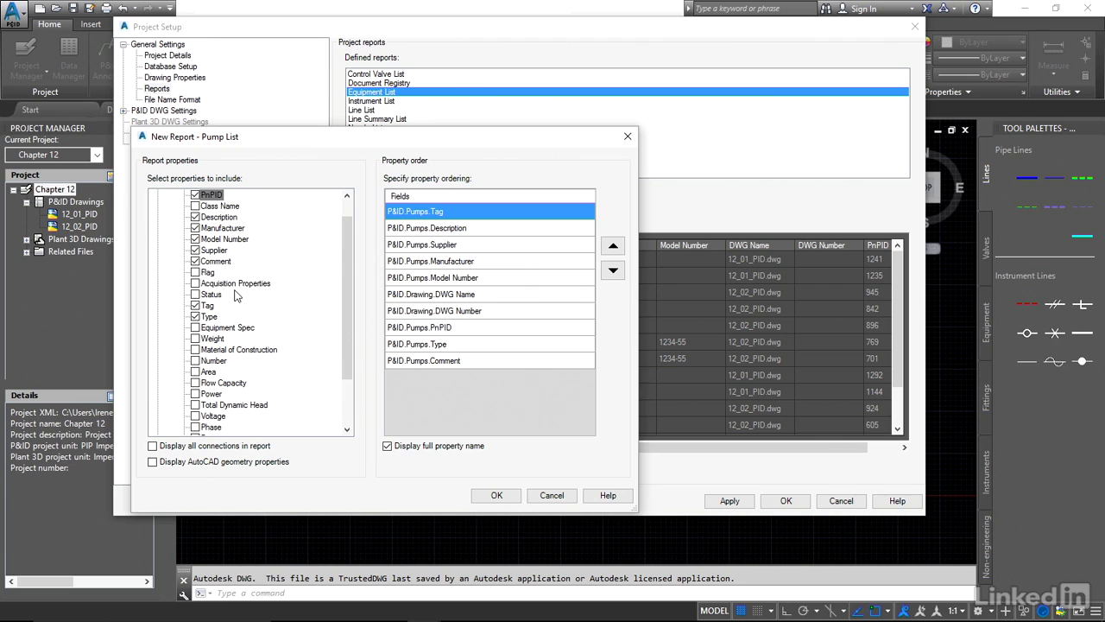
Step: Move PnPID to the end, Supplier below Model Number, and Model Number above Manufacturer, then place Type after Manufacturer
{"action": "left_click", "coordinate": [448, 334]}
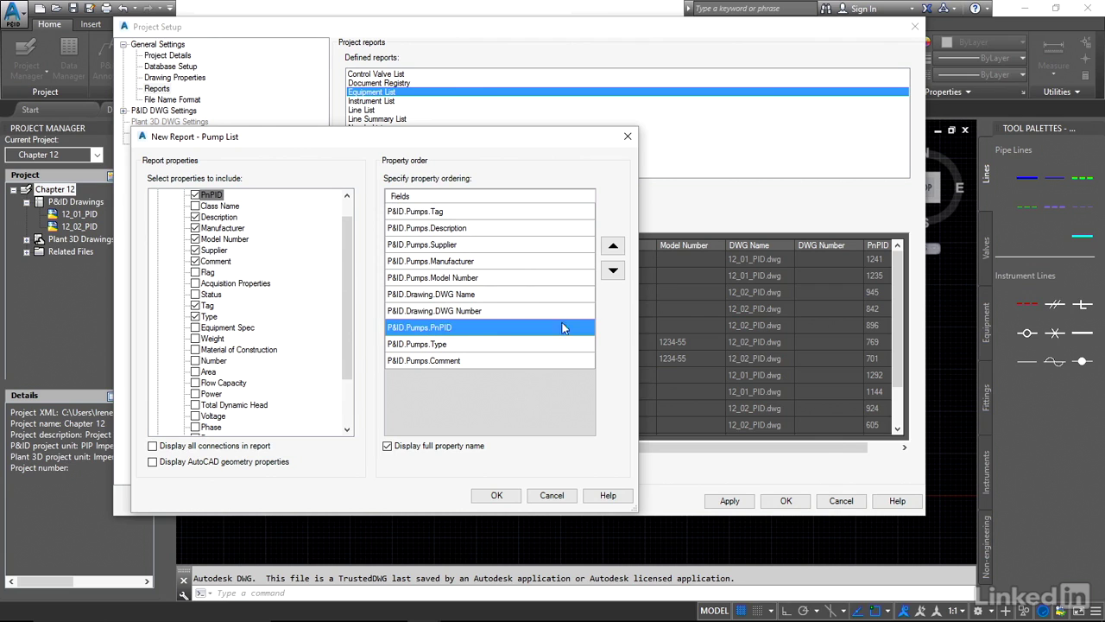
{"action": "left_click", "coordinate": [619, 274]}
{"action": "left_click", "coordinate": [617, 275]}
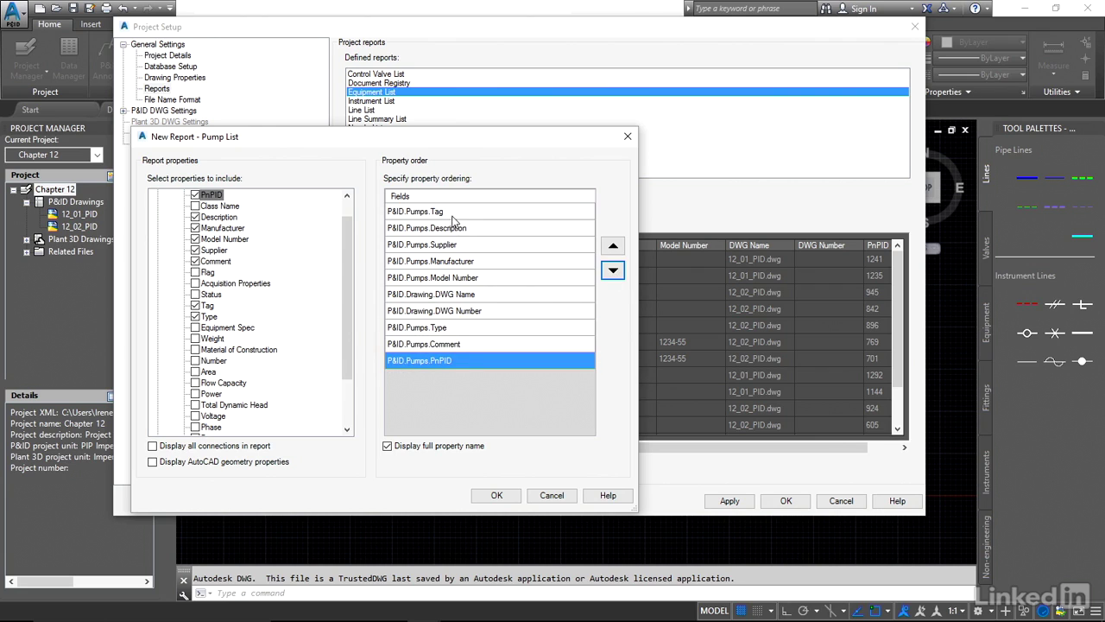
{"action": "left_click", "coordinate": [460, 245]}
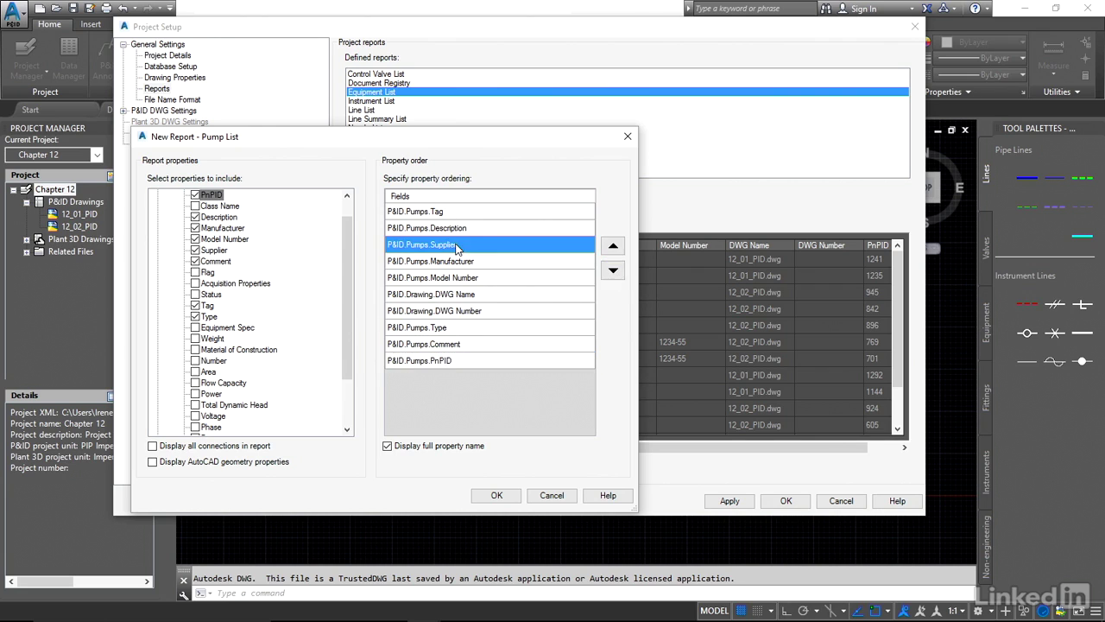
{"action": "left_click", "coordinate": [616, 275]}
{"action": "left_click", "coordinate": [614, 273]}
{"action": "left_click", "coordinate": [475, 262]}
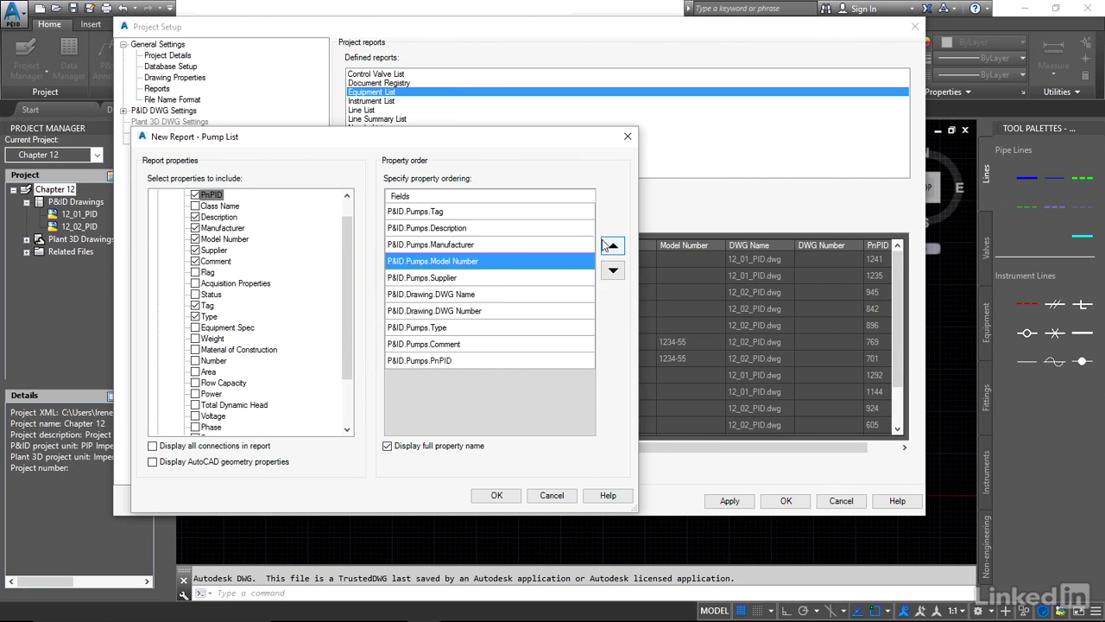
{"action": "left_click", "coordinate": [612, 246]}
{"action": "left_click", "coordinate": [449, 327]}
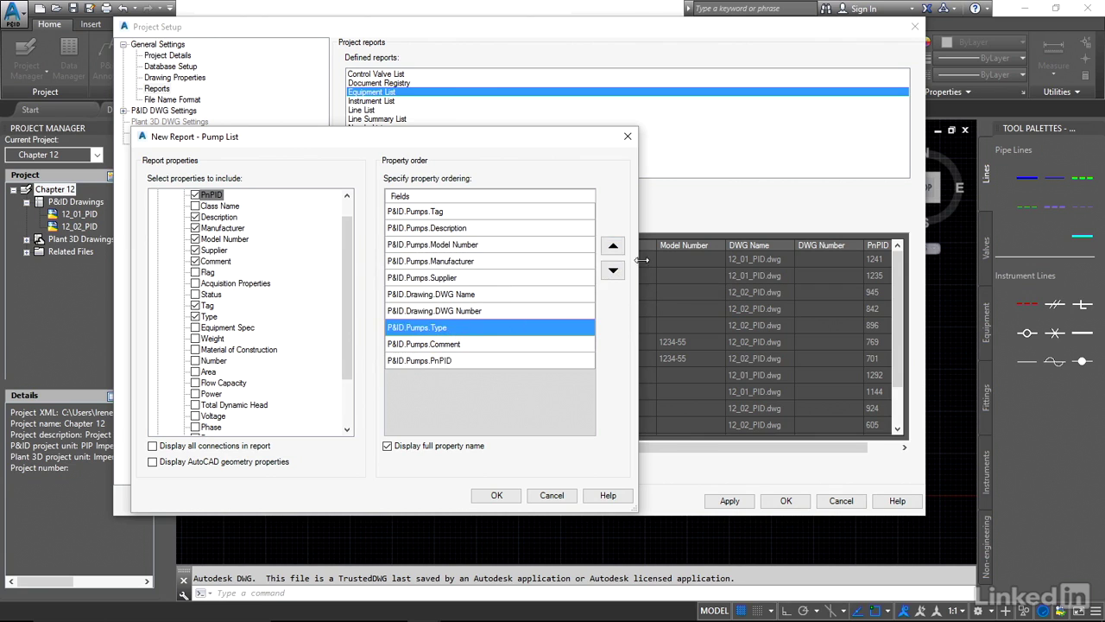
{"action": "left_click", "coordinate": [613, 246]}
{"action": "left_click", "coordinate": [613, 246]}
{"action": "left_click", "coordinate": [613, 246]}
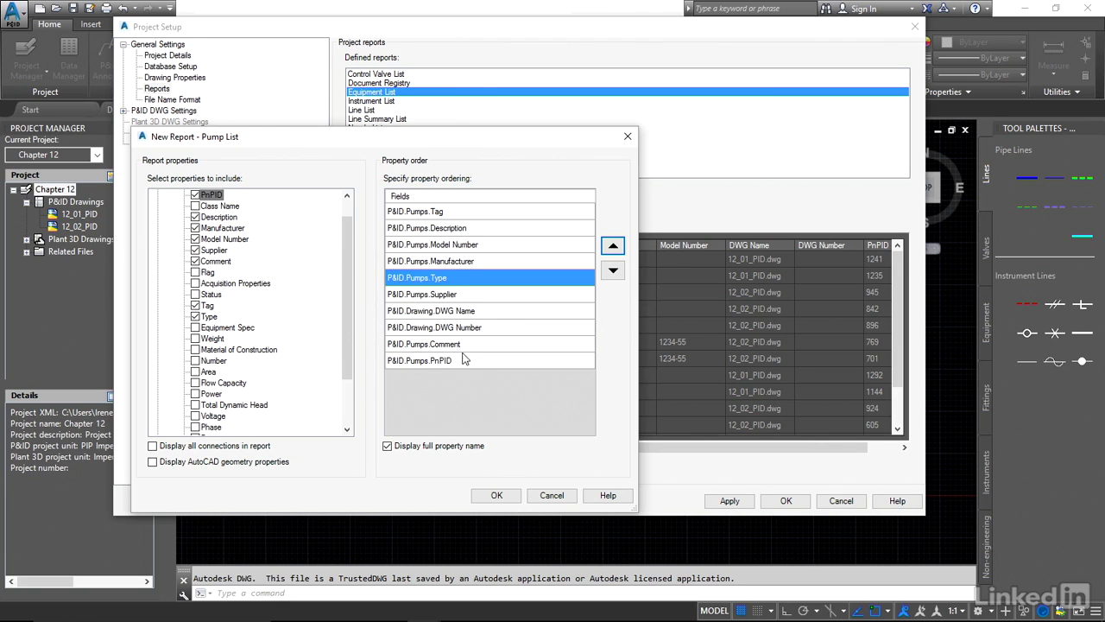
Step: Confirm the Pump List report, check its preview, and close Project Setup with OK
{"action": "left_click", "coordinate": [497, 501]}
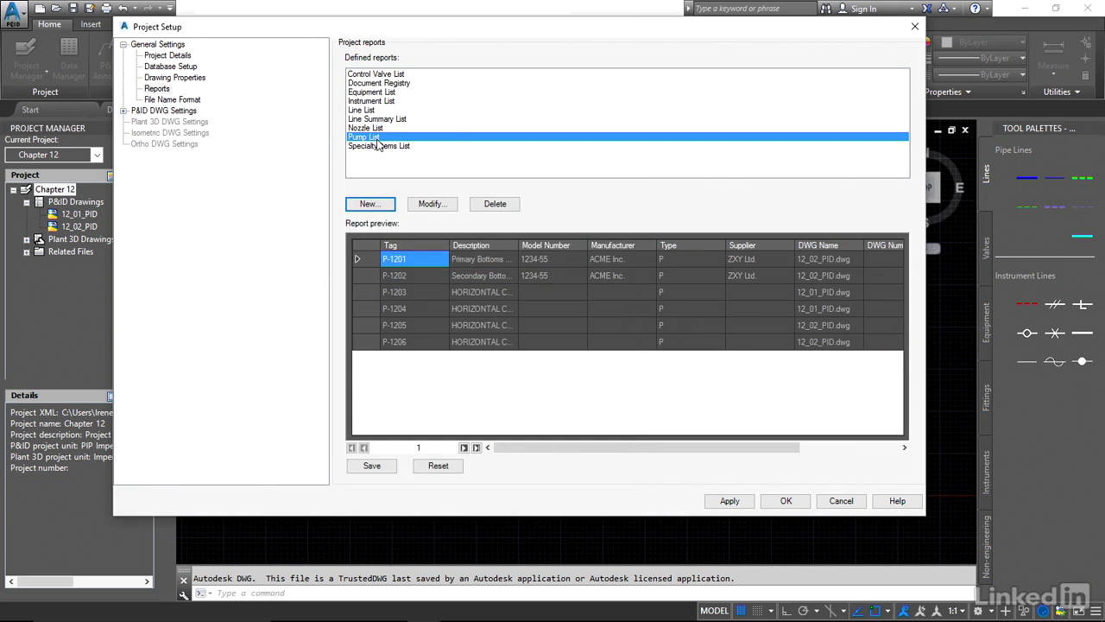
{"action": "left_click_drag", "start_coordinate": [563, 448], "coordinate": [529, 458]}
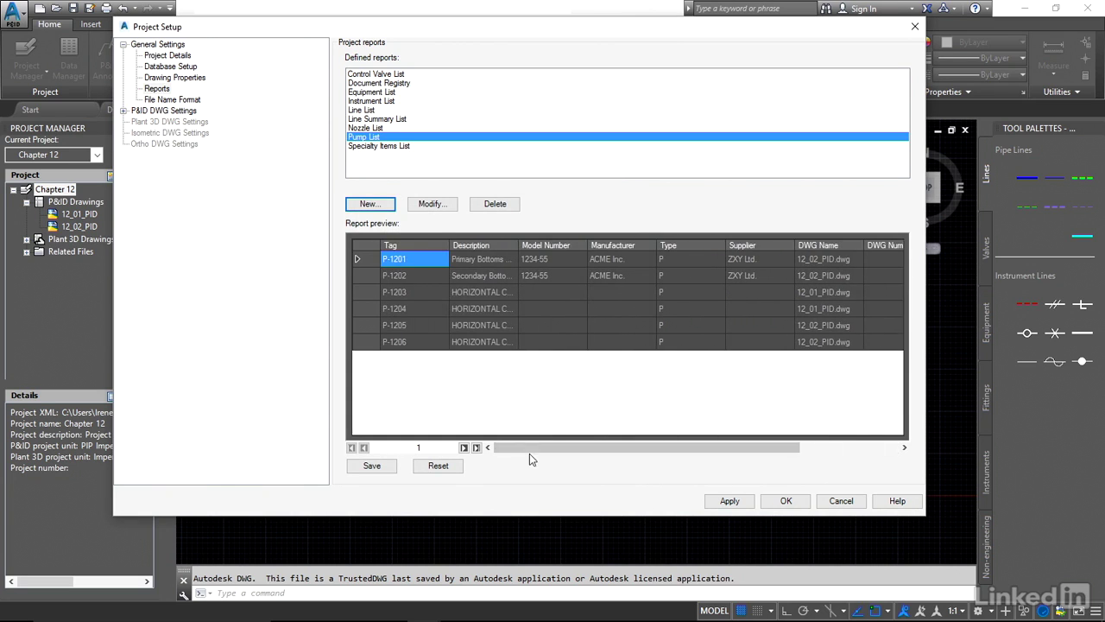
{"action": "left_click", "coordinate": [776, 504]}
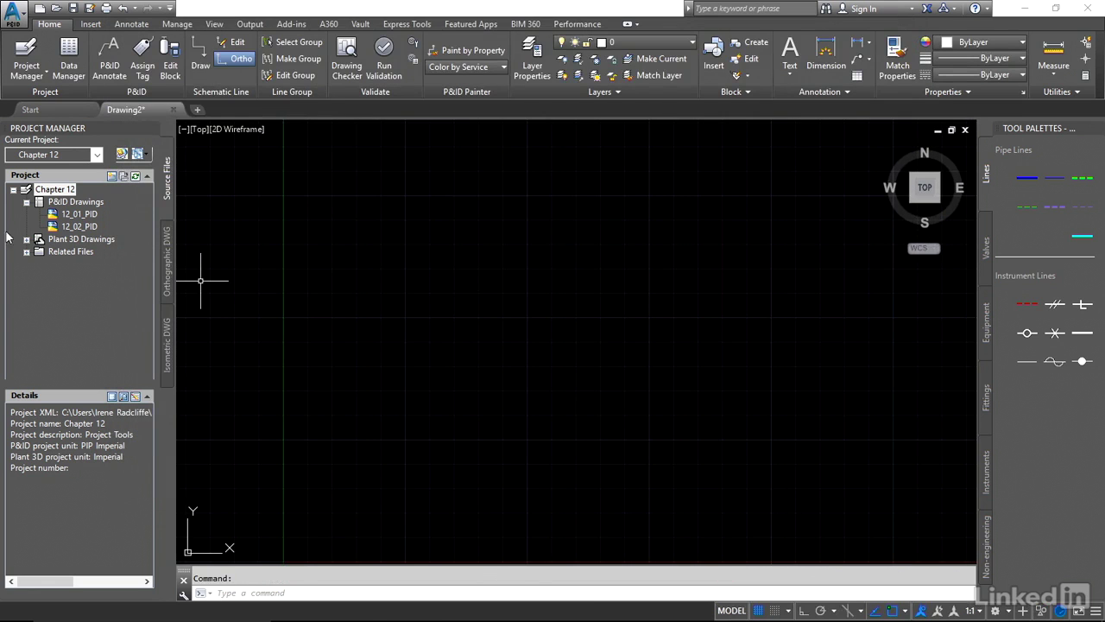
Step: Open drawing 12_01_PID and show the six Pump List records under Data Manager's Project Reports
{"action": "left_click", "coordinate": [75, 217]}
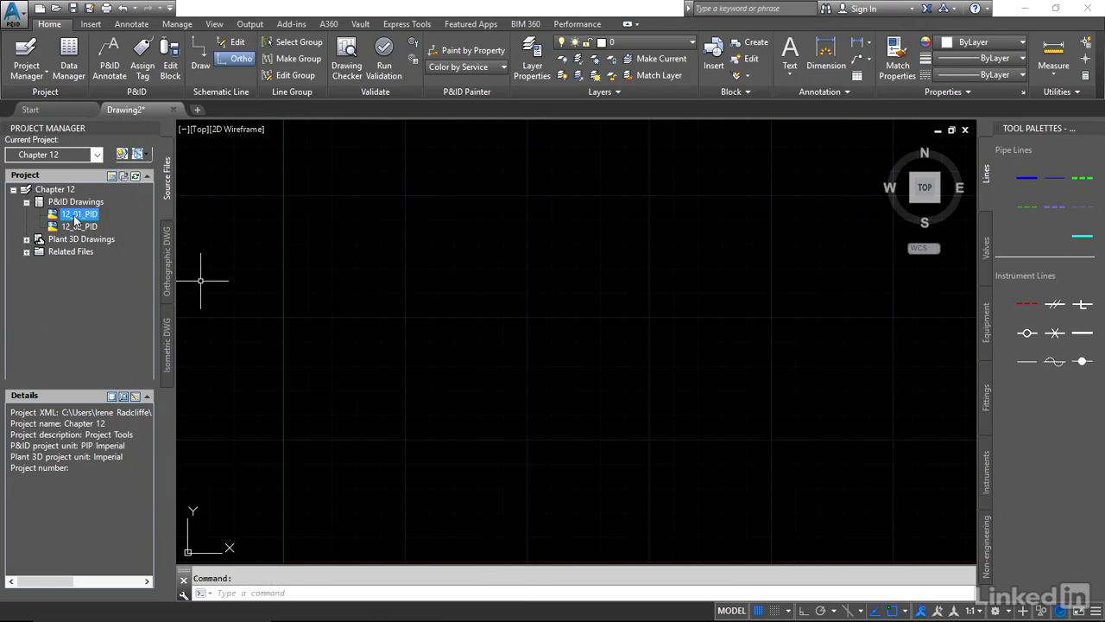
{"action": "double_click", "coordinate": [74, 218]}
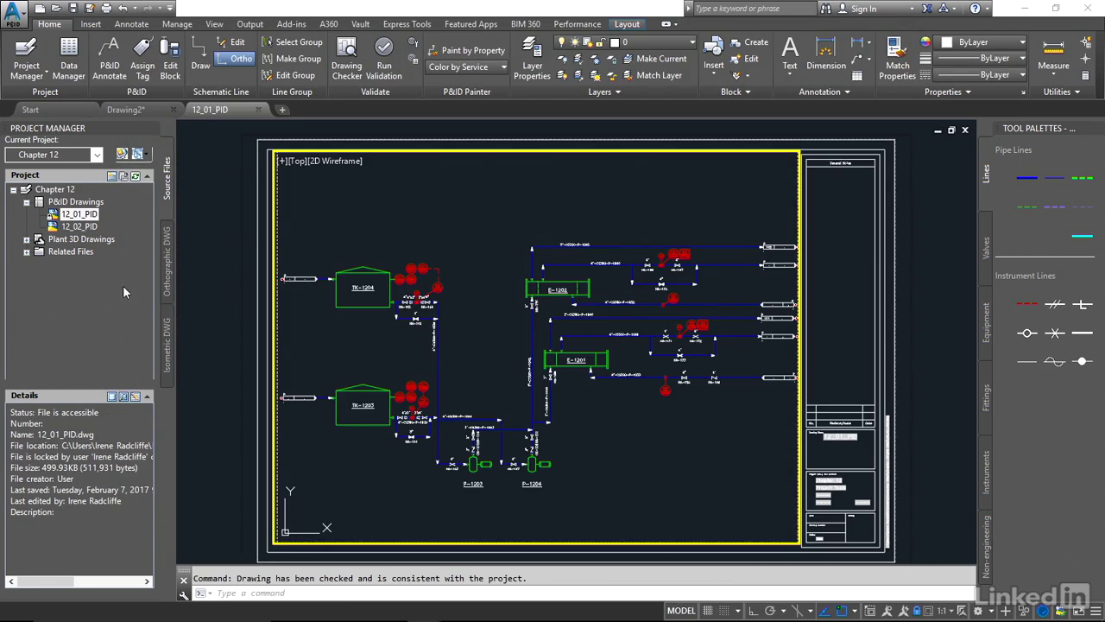
{"action": "left_click", "coordinate": [68, 65]}
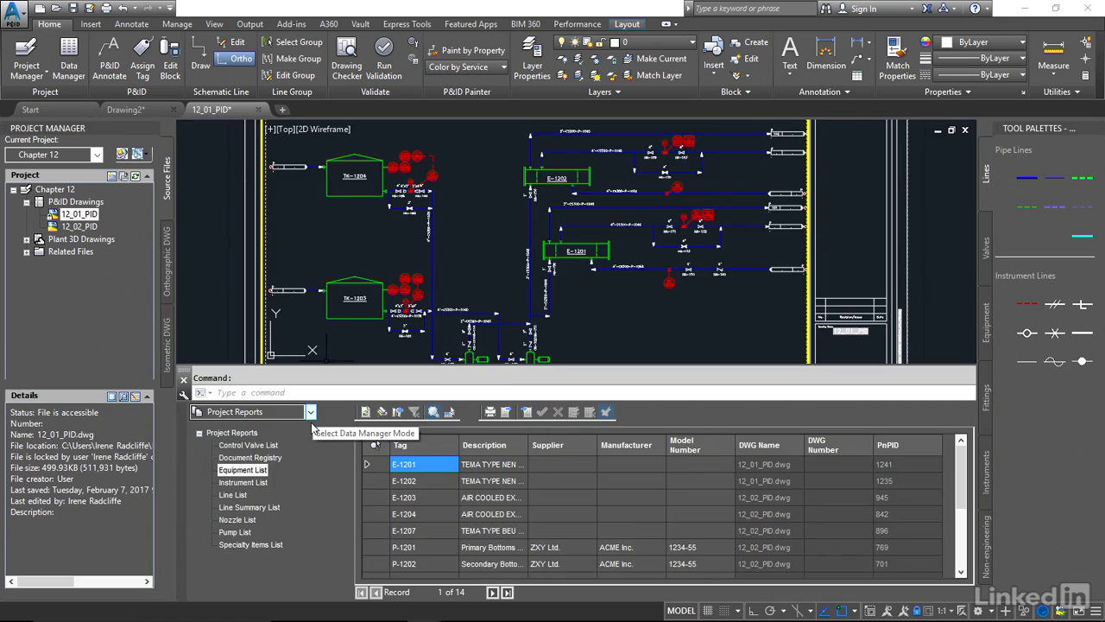
{"action": "left_click", "coordinate": [234, 532]}
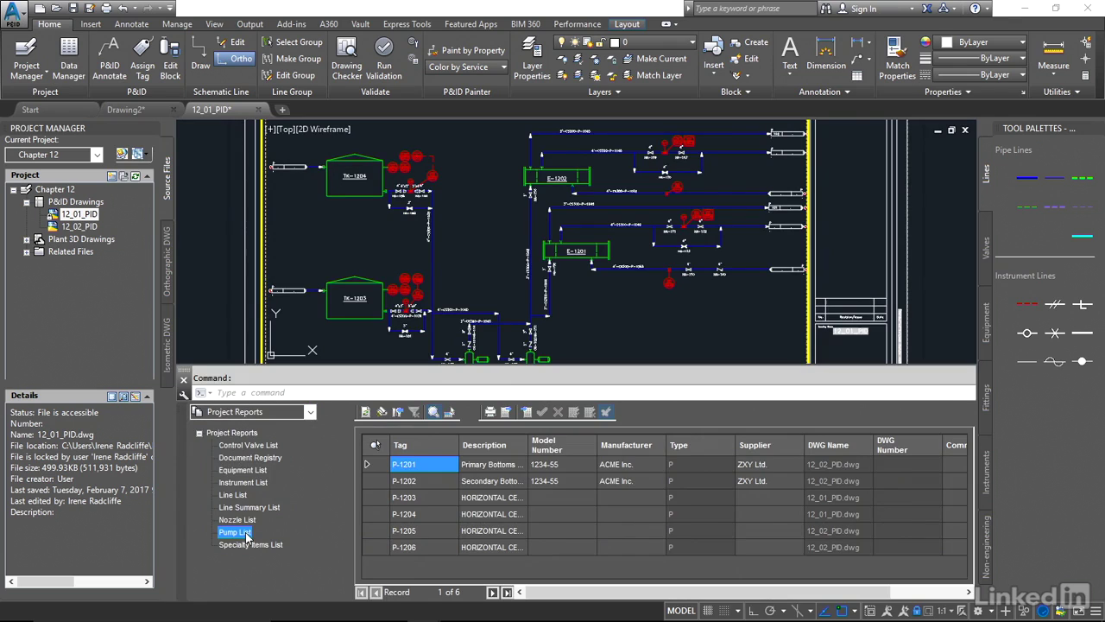
{"action": "mouse_move", "coordinate": [604, 592]}
{"action": "left_mouse_down"}
{"action": "mouse_move", "coordinate": [681, 587]}
{"action": "mouse_move", "coordinate": [603, 590]}
{"action": "left_mouse_up"}
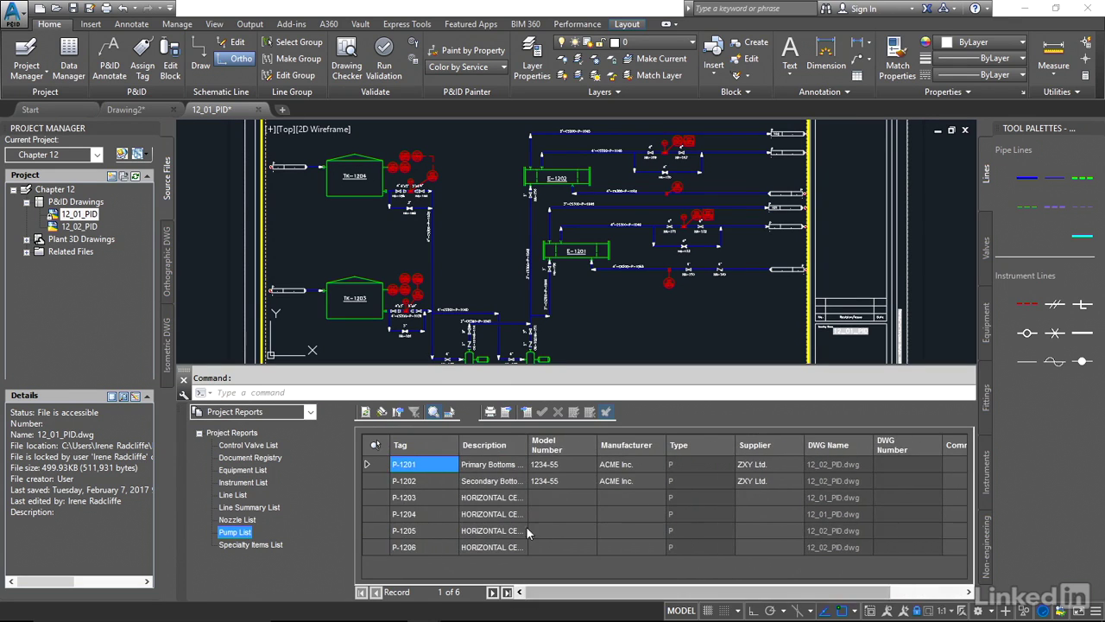
Step: Export Pump List to Desktop > Exercise Files > Chapter 12 > Project Reports as Chapter 12-Pump List.xls
{"action": "left_click", "coordinate": [508, 413]}
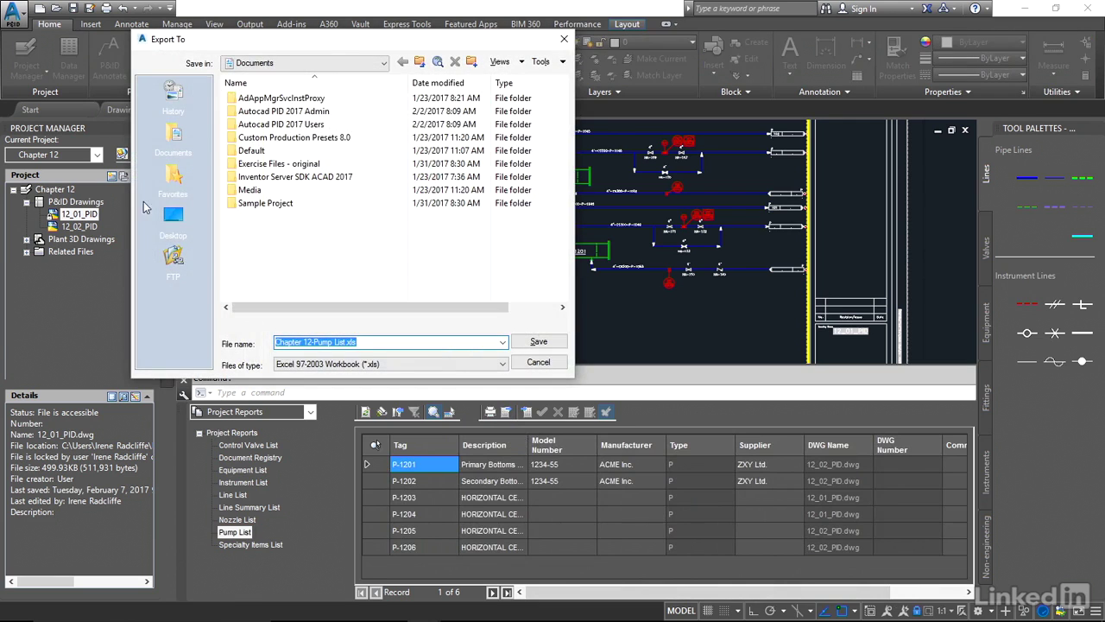
{"action": "left_click", "coordinate": [171, 220]}
{"action": "double_click", "coordinate": [259, 177]}
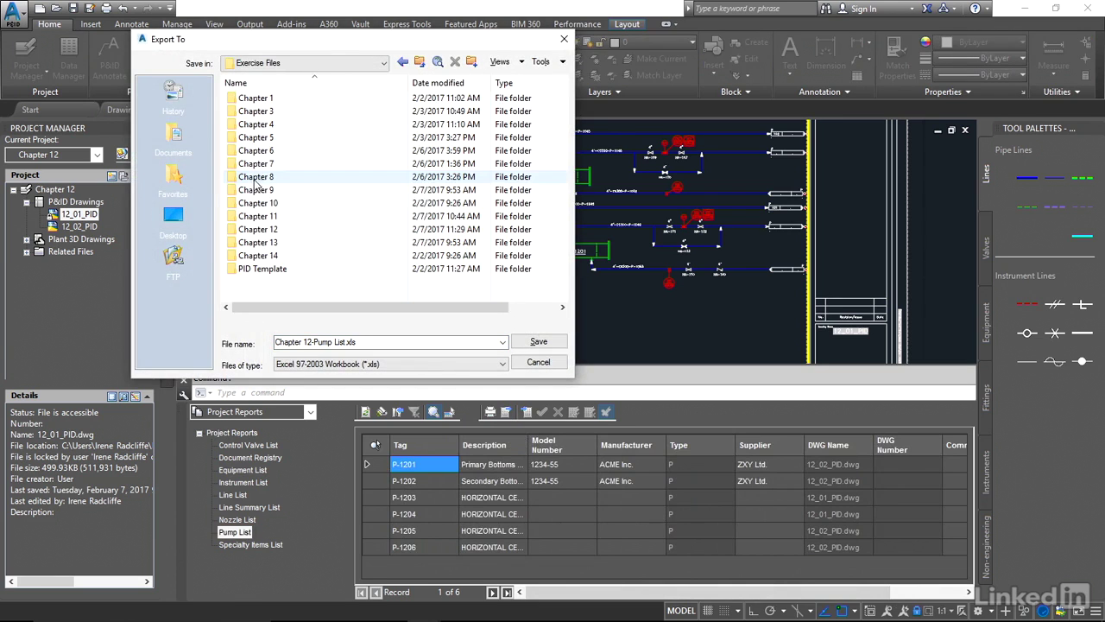
{"action": "double_click", "coordinate": [283, 229]}
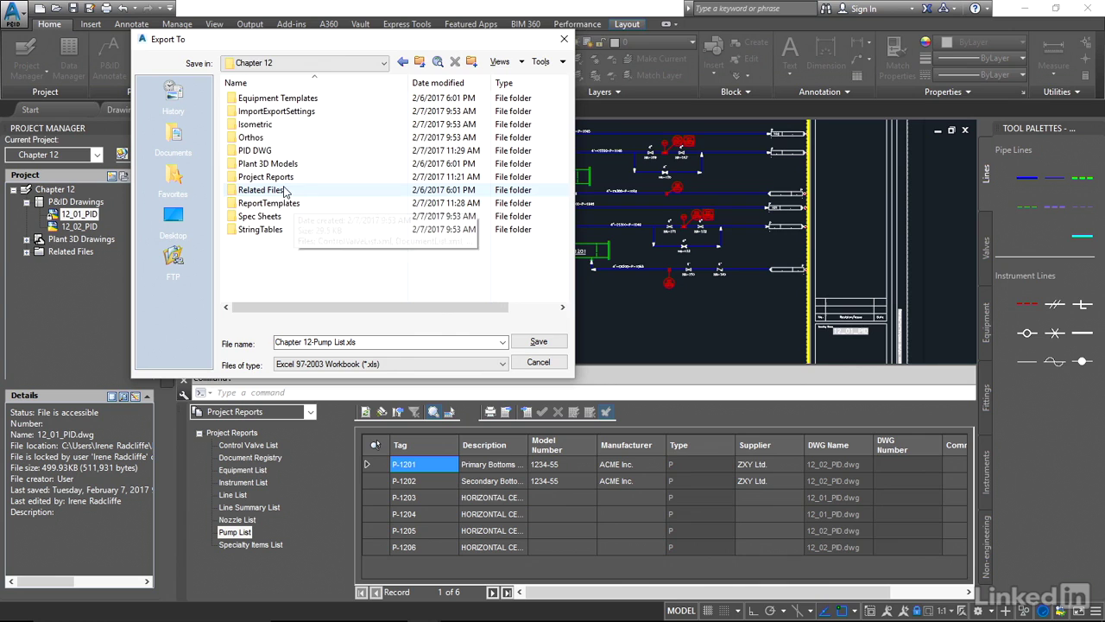
{"action": "double_click", "coordinate": [281, 177]}
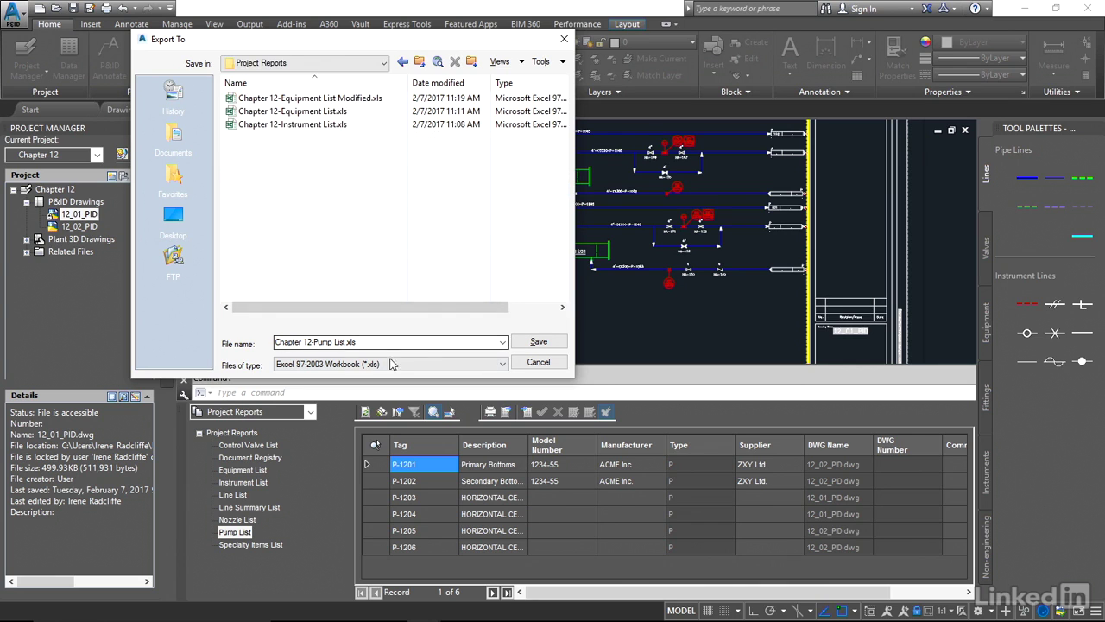
{"action": "left_click", "coordinate": [537, 343]}
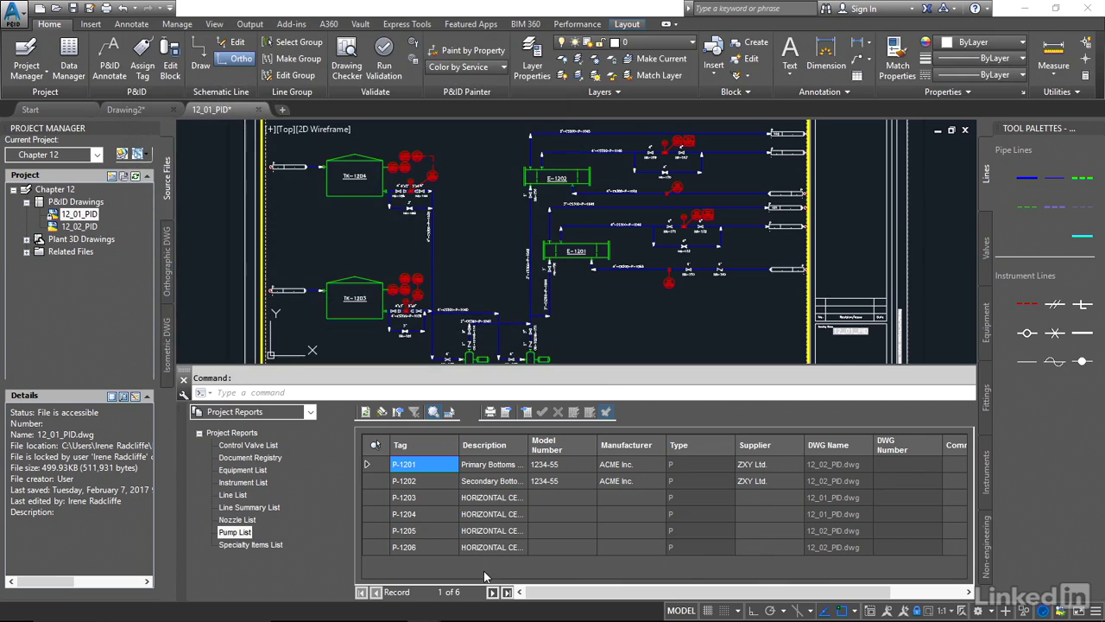
{"action": "left_click", "coordinate": [490, 615]}
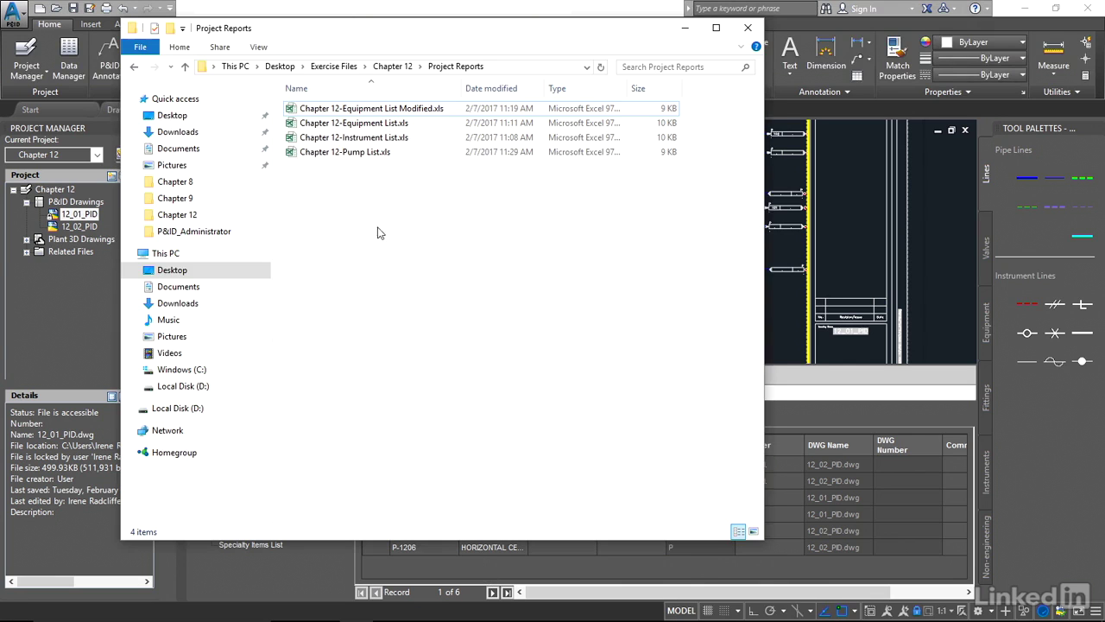
Step: Open Chapter 12-Pump List.xls in Excel and widen columns G, I, F, D, C and B to fit
{"action": "double_click", "coordinate": [363, 153]}
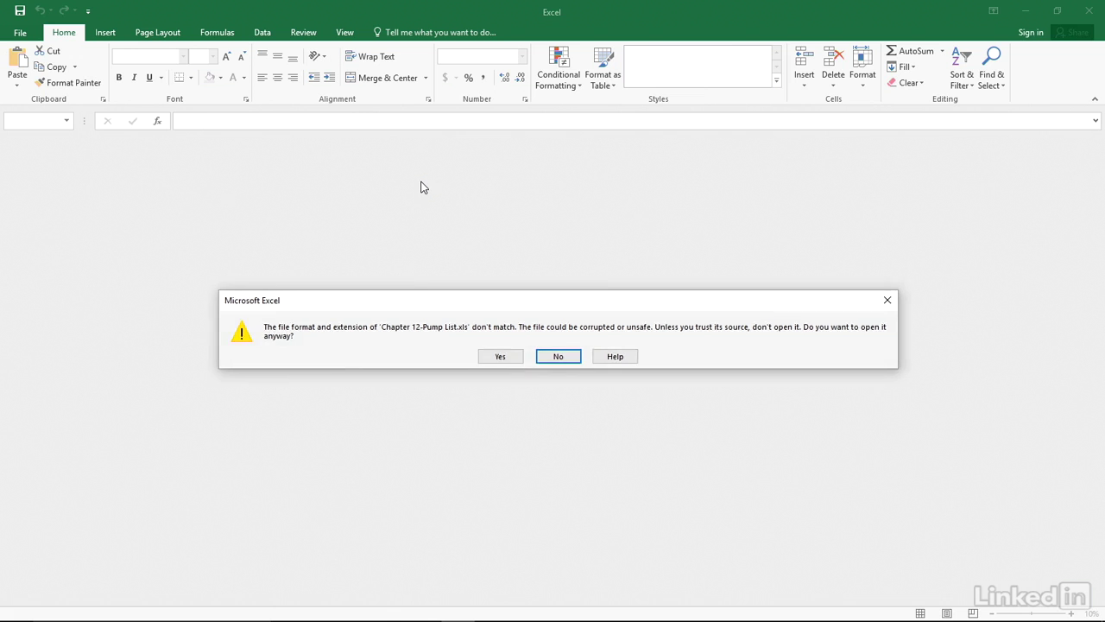
{"action": "left_click", "coordinate": [501, 356]}
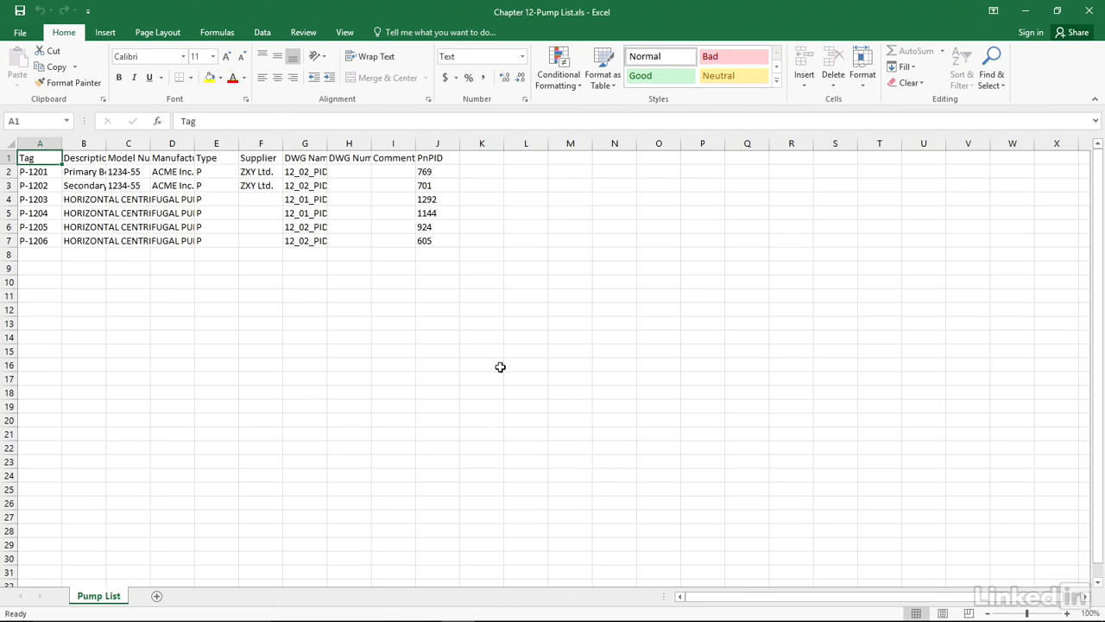
{"action": "left_click_drag", "start_coordinate": [326, 143], "coordinate": [399, 144]}
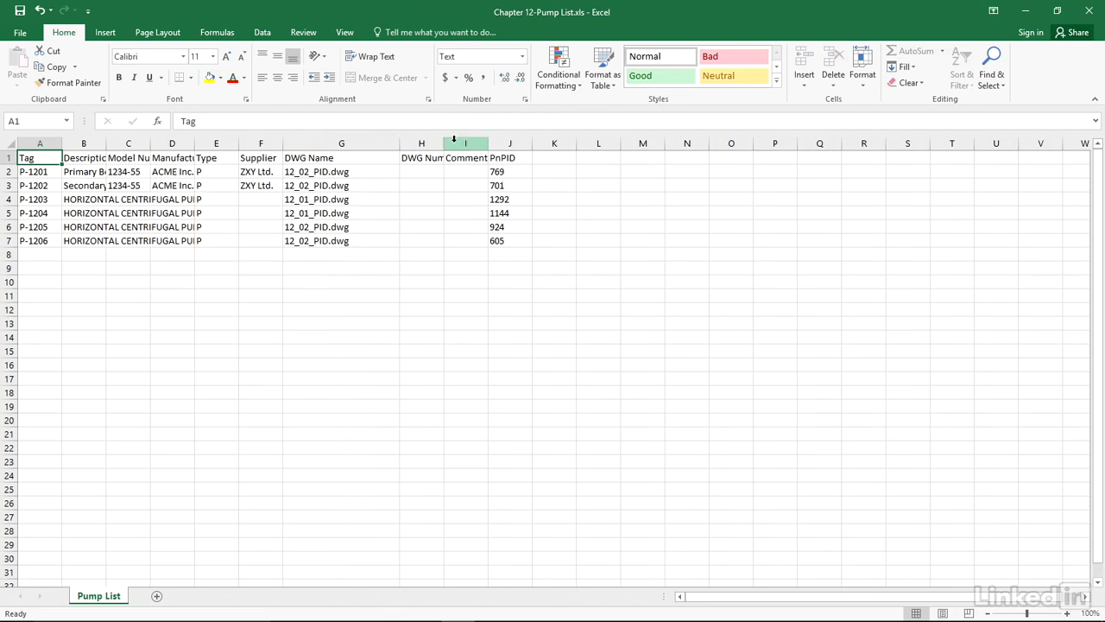
{"action": "left_click_drag", "start_coordinate": [489, 144], "coordinate": [535, 143]}
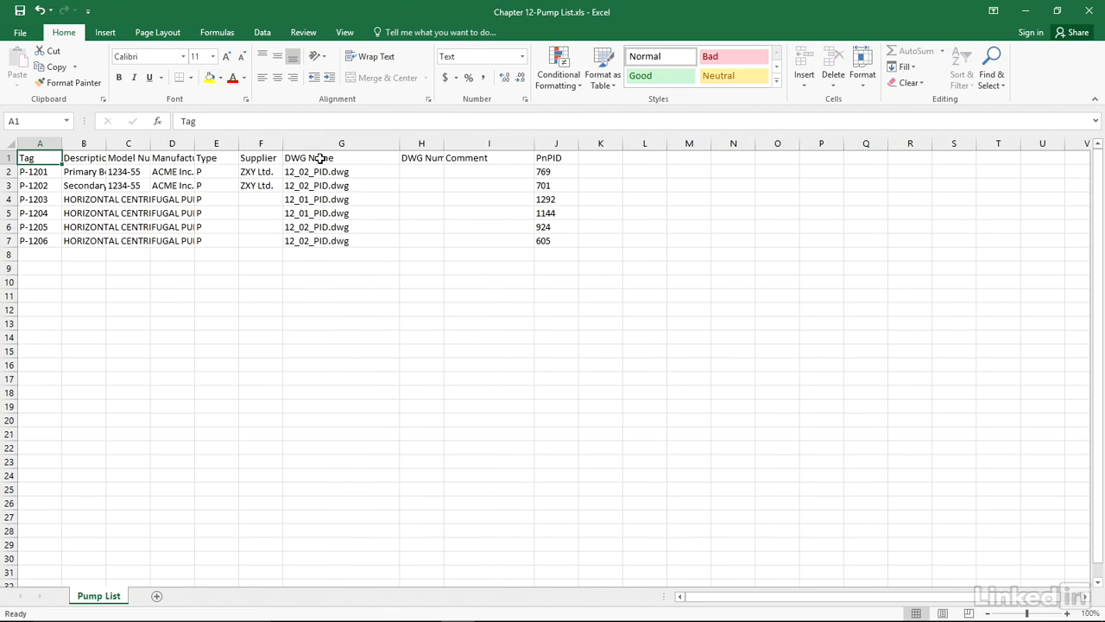
{"action": "left_click_drag", "start_coordinate": [283, 142], "coordinate": [344, 141]}
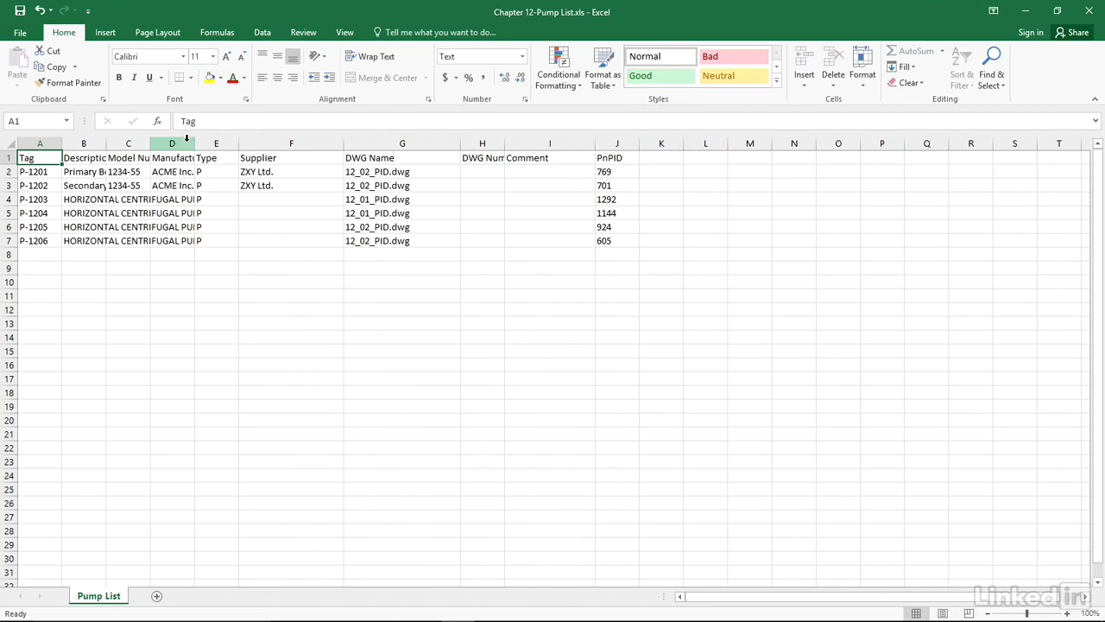
{"action": "left_click_drag", "start_coordinate": [195, 141], "coordinate": [251, 141]}
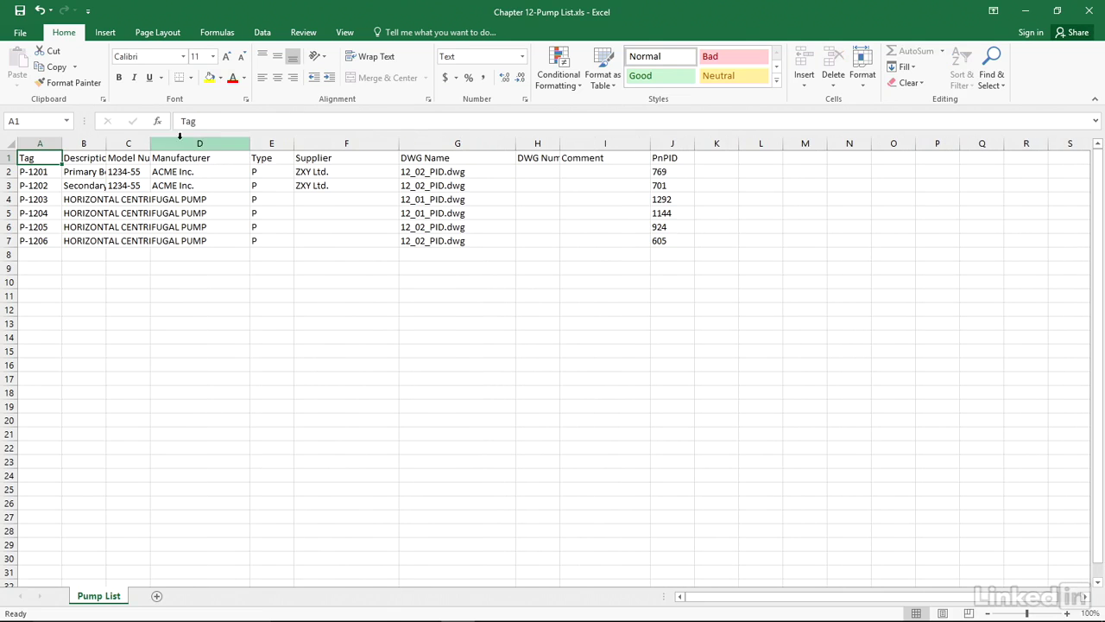
{"action": "left_click_drag", "start_coordinate": [151, 141], "coordinate": [197, 143]}
{"action": "left_click_drag", "start_coordinate": [105, 143], "coordinate": [210, 155]}
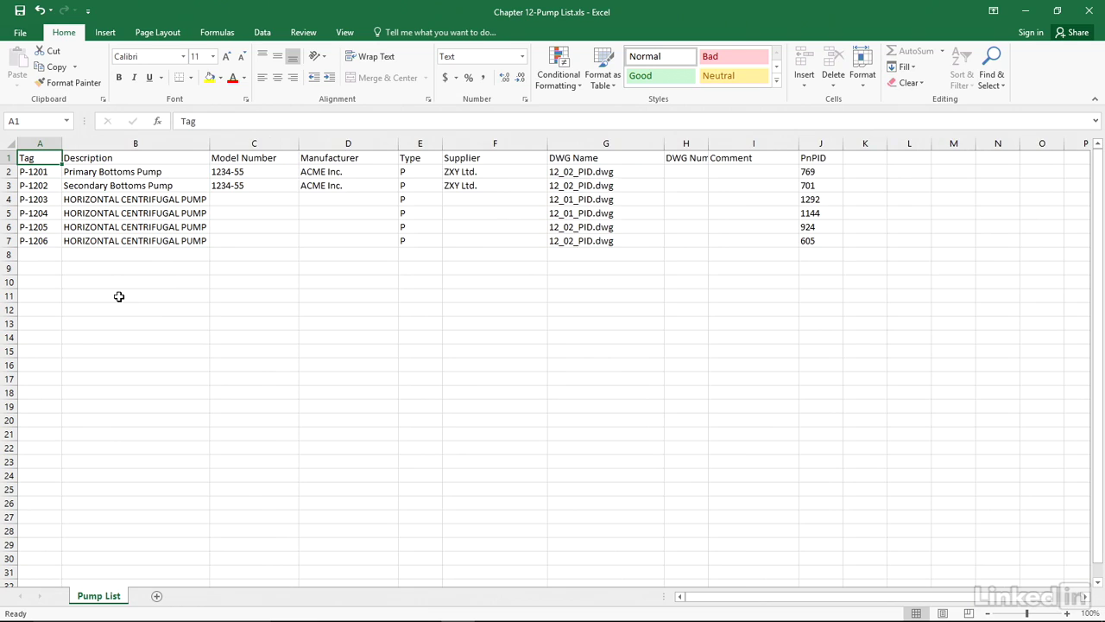